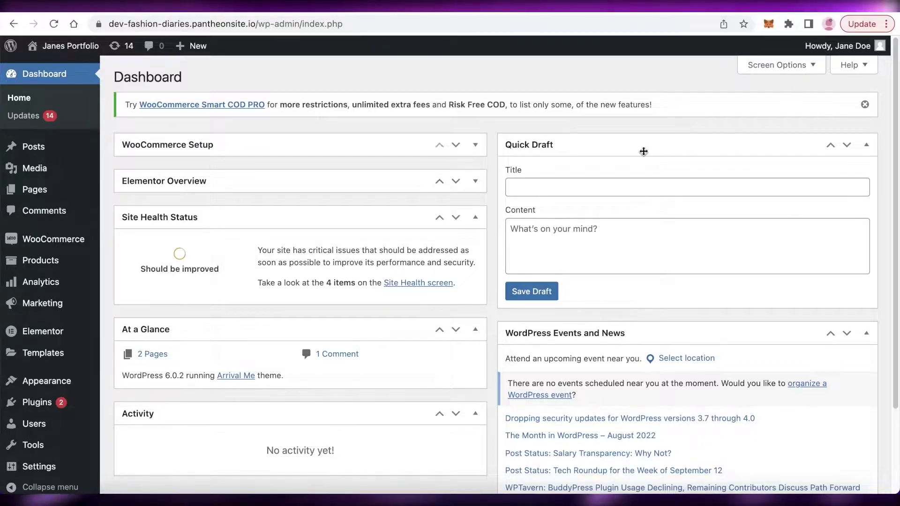
scroll(431, 203, "down", 3)
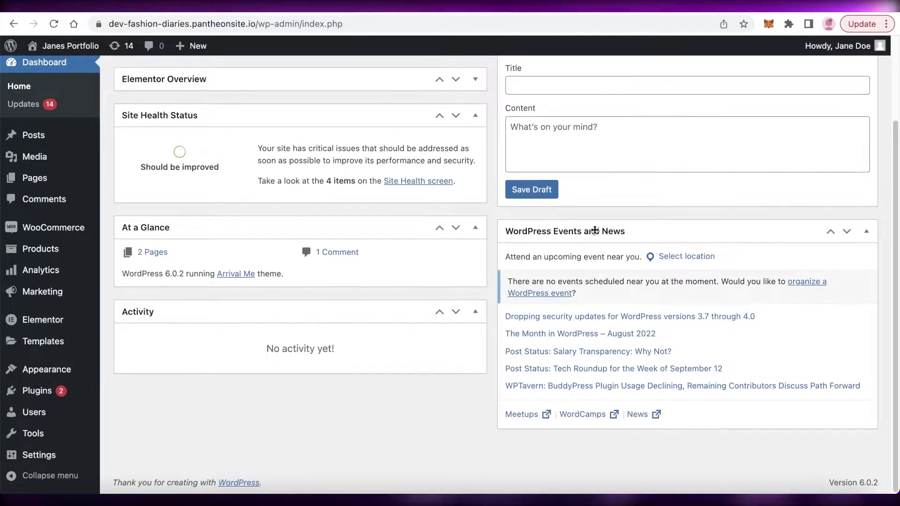
scroll(431, 204, "up", 3)
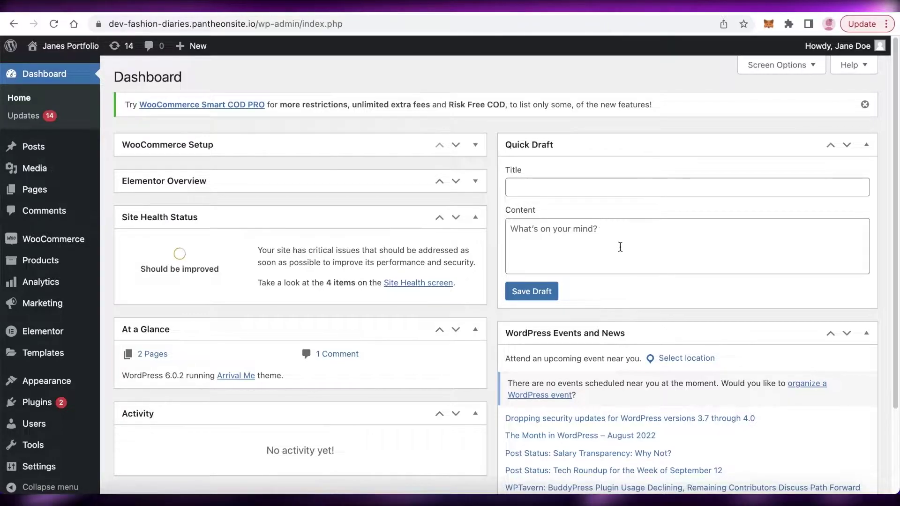
left_click(539, 12)
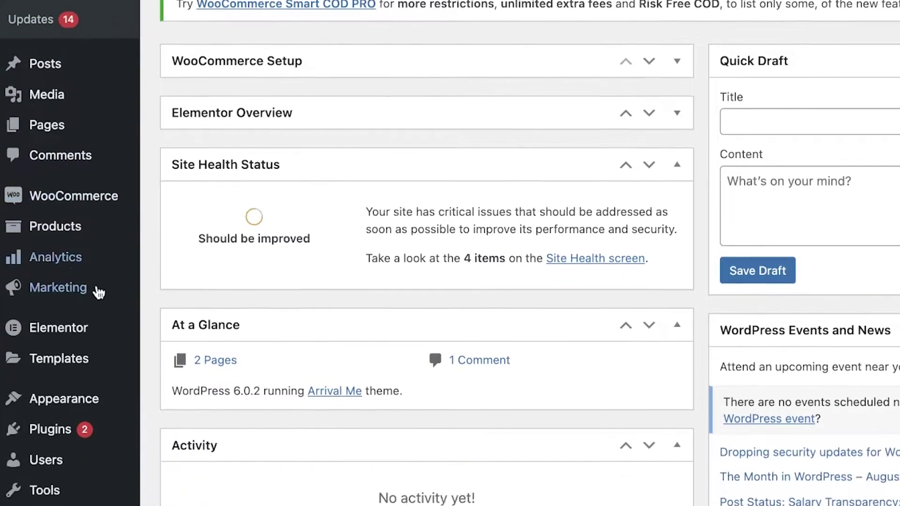
Open the page for adding new plugins and search the plugin directory for "cmp"
mouse_move(63, 497)
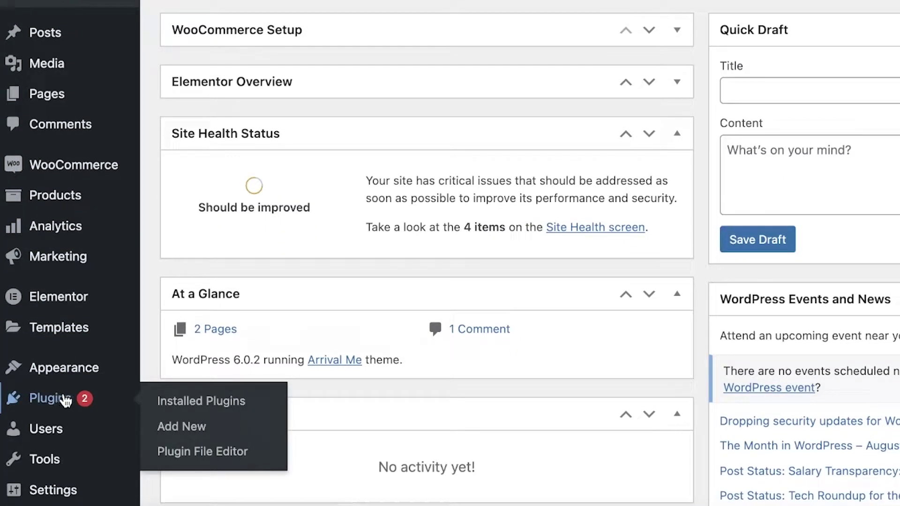
left_click(66, 401)
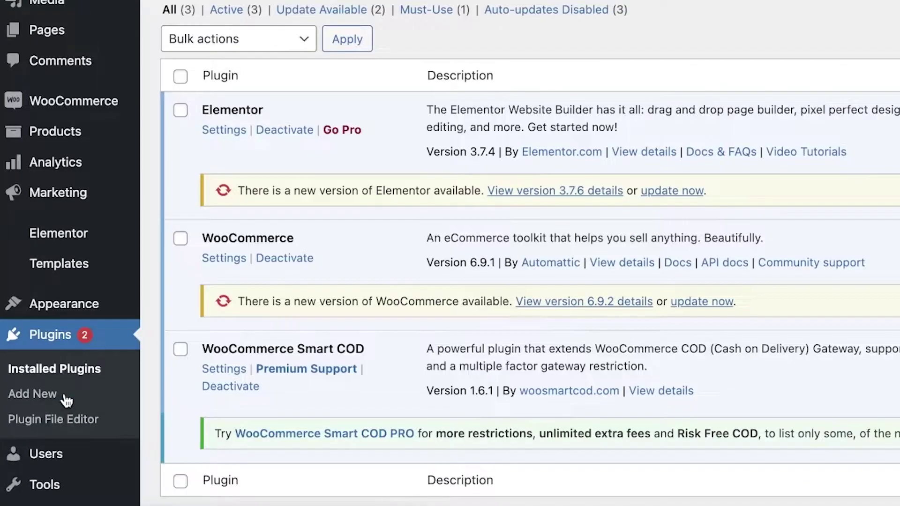
scroll(642, 29, "up", 1)
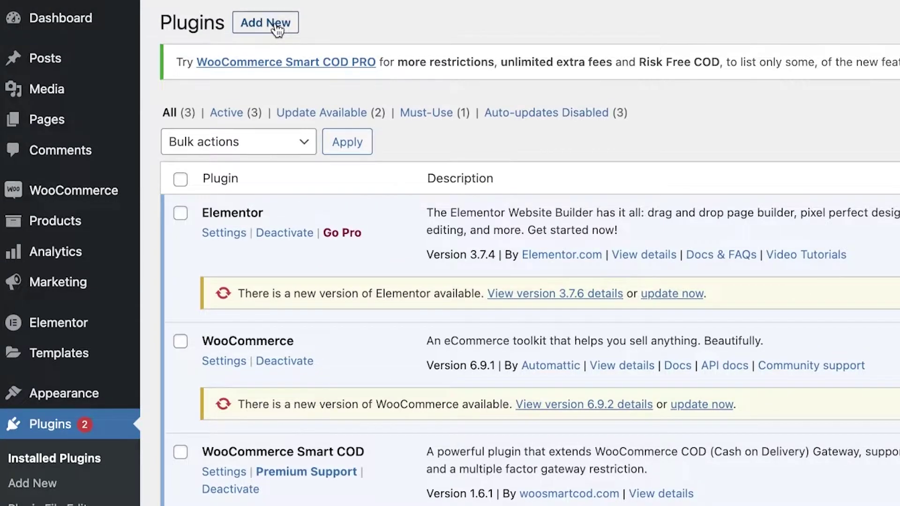
left_click(277, 23)
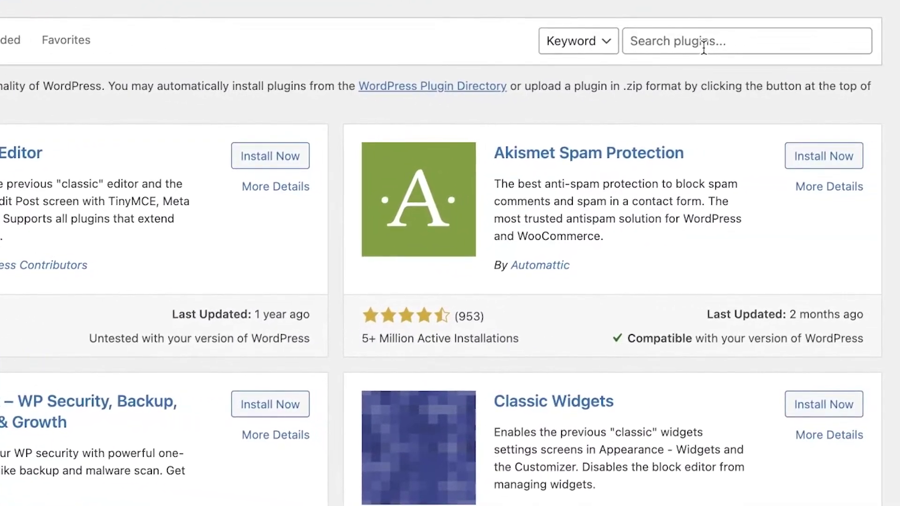
left_click(703, 46)
type("cmp")
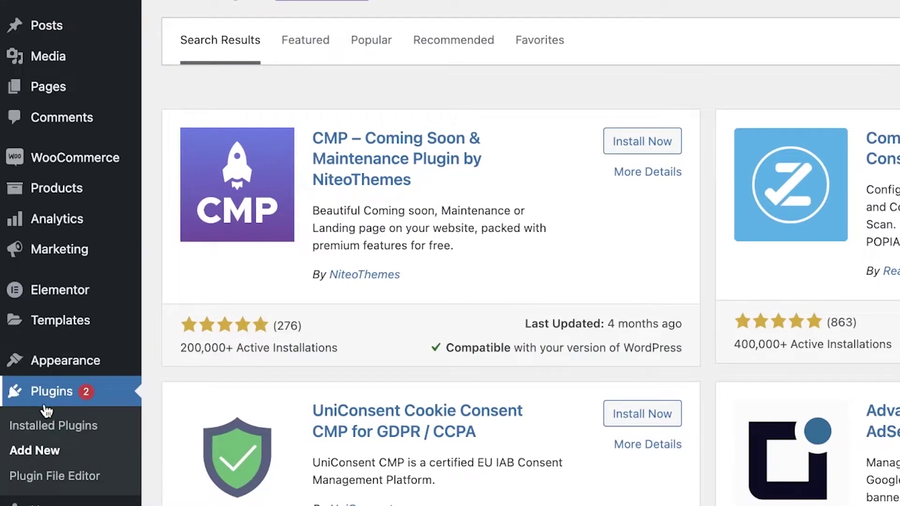
Reopen the add-plugins page from the installed plugins list and repeat the "cmp" search
left_click(42, 425)
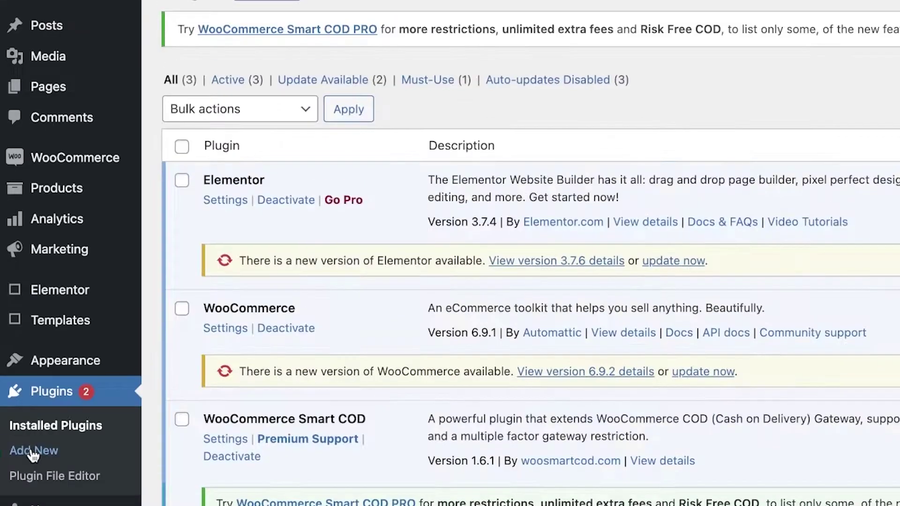
left_click(33, 452)
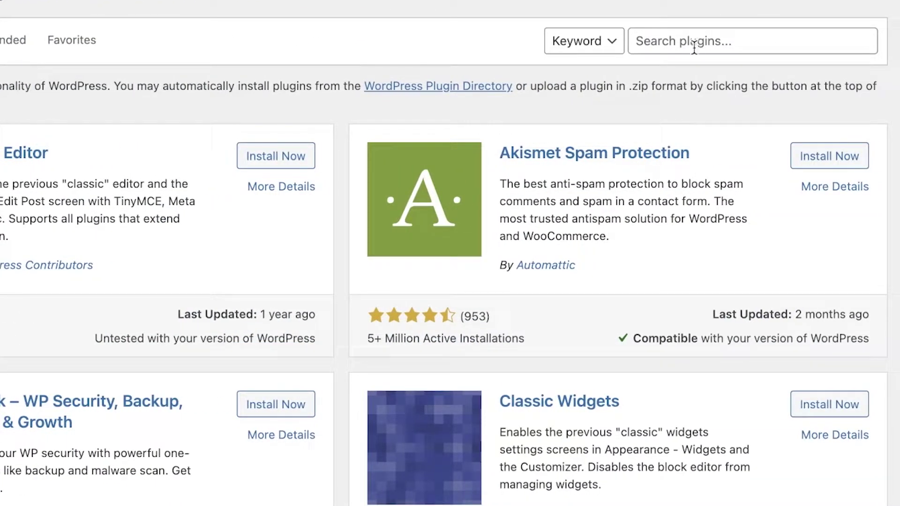
left_click(692, 46)
type("cmp")
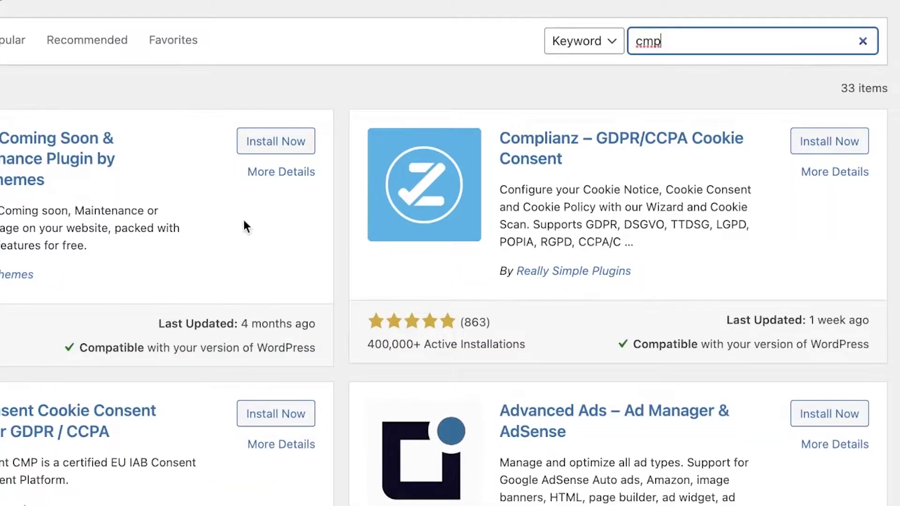
Install and activate the CMP – Coming Soon & Maintenance Plugin by NiteoThemes, and open its settings
left_click(492, 143)
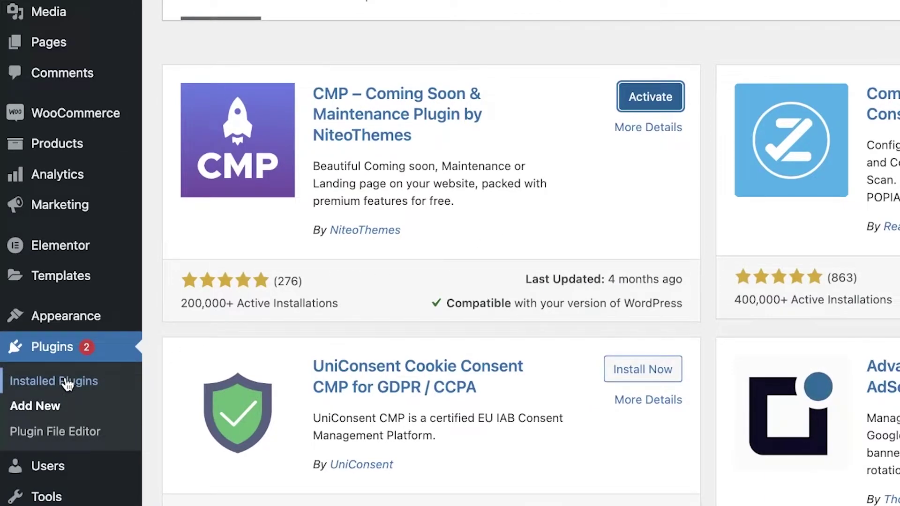
left_click(67, 384)
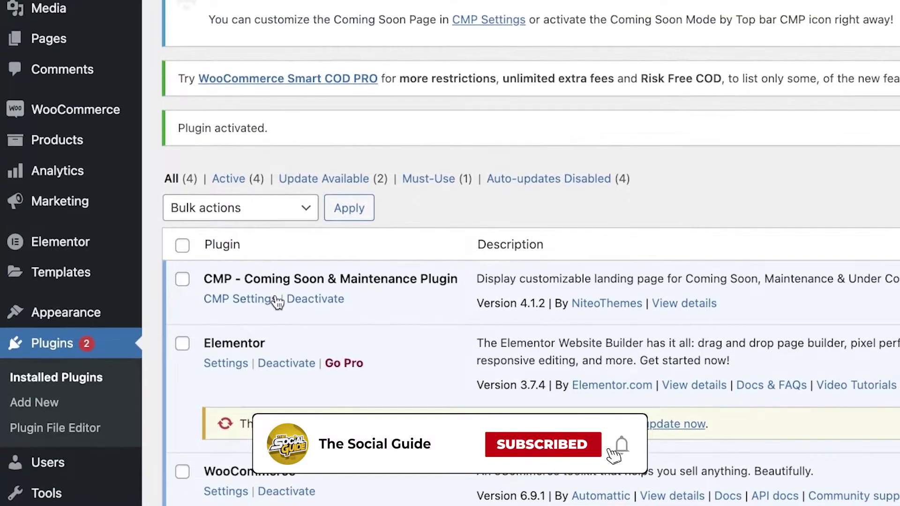
left_click(255, 301)
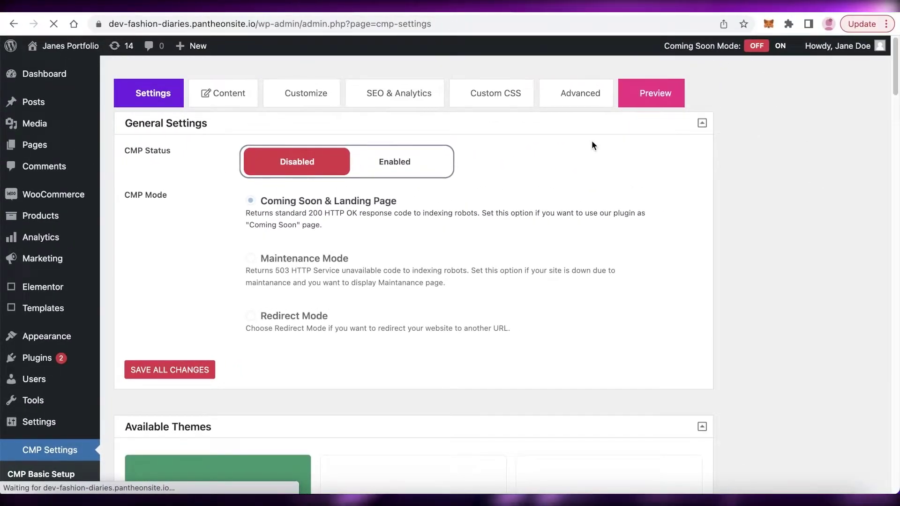
Examine the CMP general settings, the available themes and the additional themes offered for download
left_click_drag(124, 150, 180, 153)
left_click(139, 131)
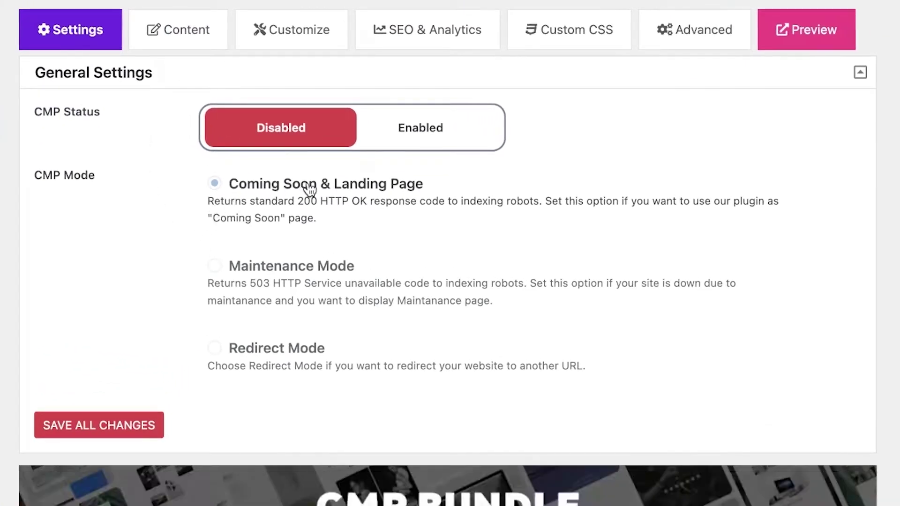
scroll(317, 195, "down", 12)
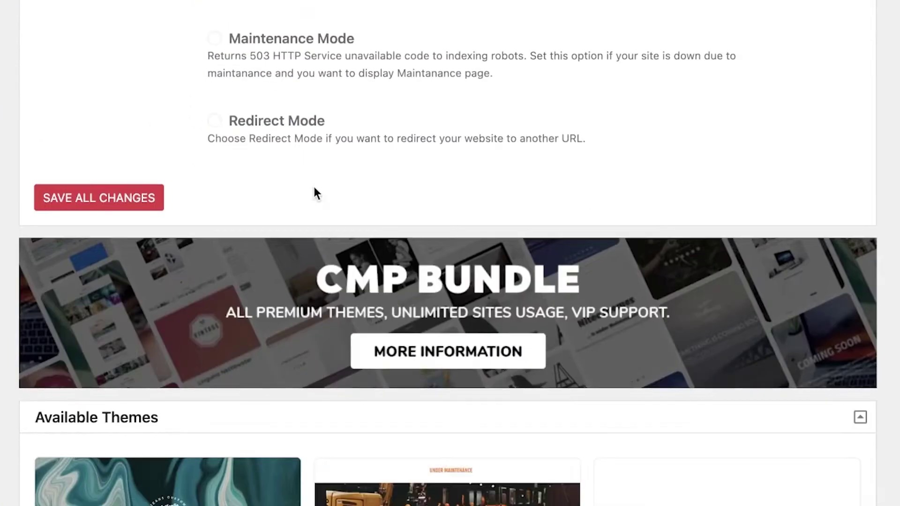
scroll(516, 148, "up", 4)
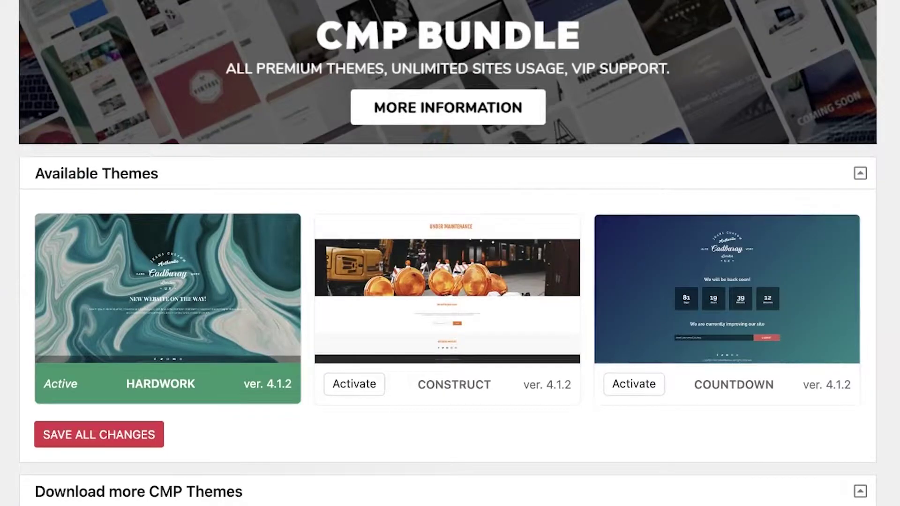
scroll(448, 253, "up", 4)
scroll(448, 253, "down", 9)
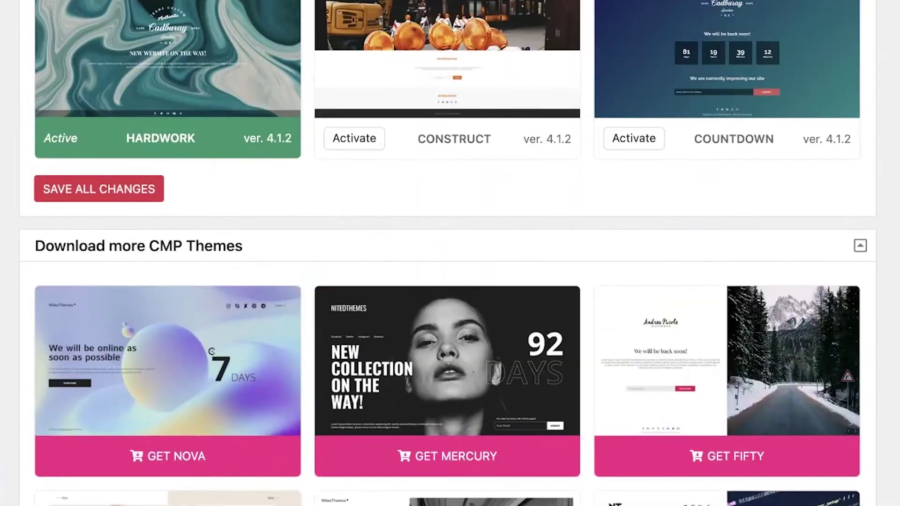
scroll(411, 222, "up", 10)
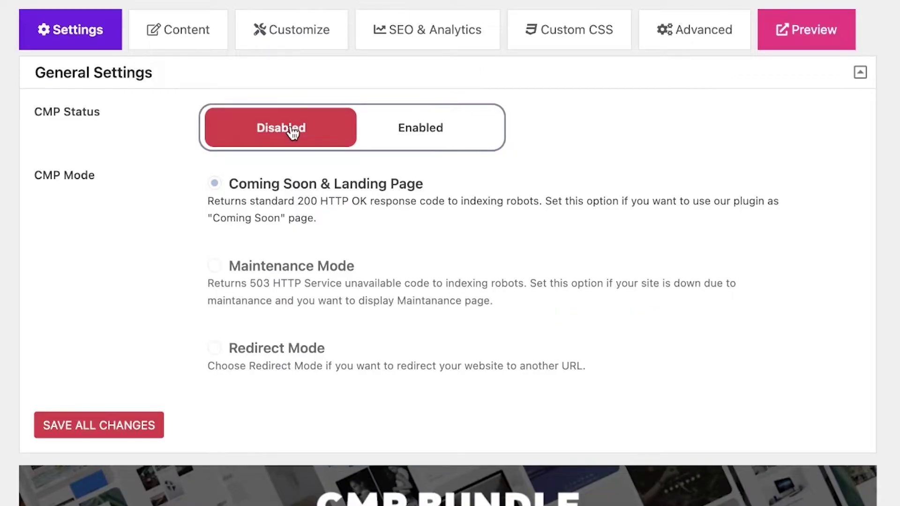
Set the CMP status to Enabled and apply it to the whole website
left_click(293, 133)
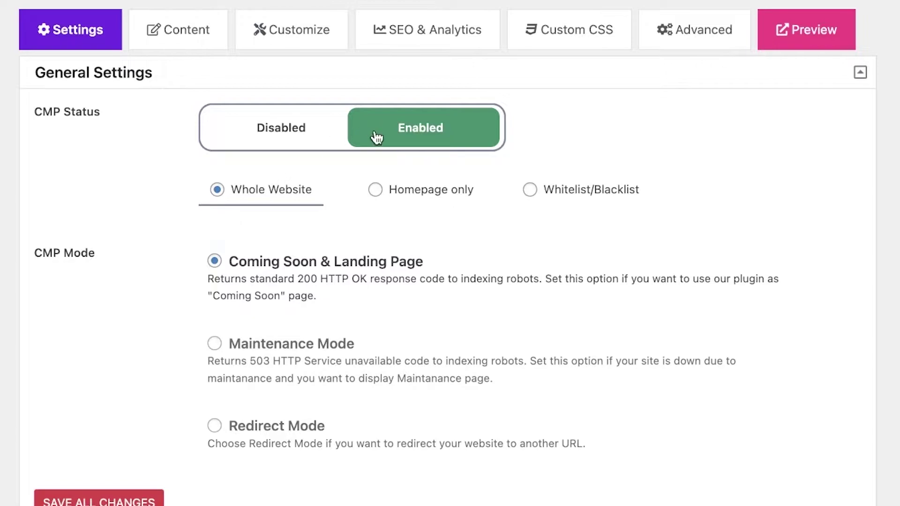
left_click(534, 188)
left_click(276, 197)
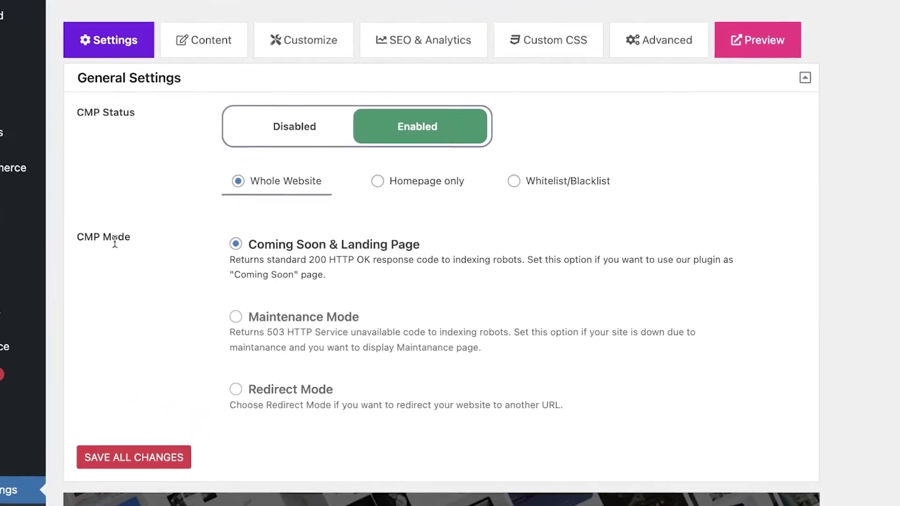
Try the Maintenance and Redirect modes, set the CMP mode back to Coming Soon & Landing Page, and save all changes
left_click(235, 317)
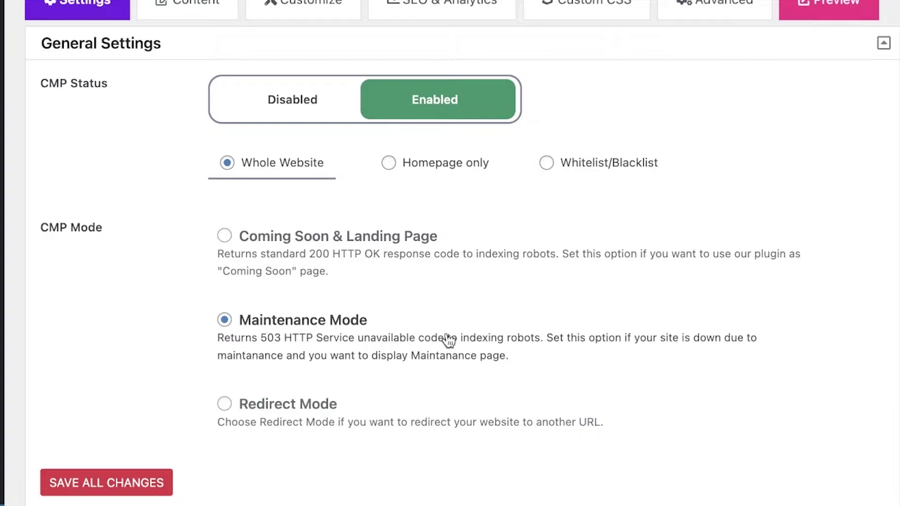
left_click(225, 404)
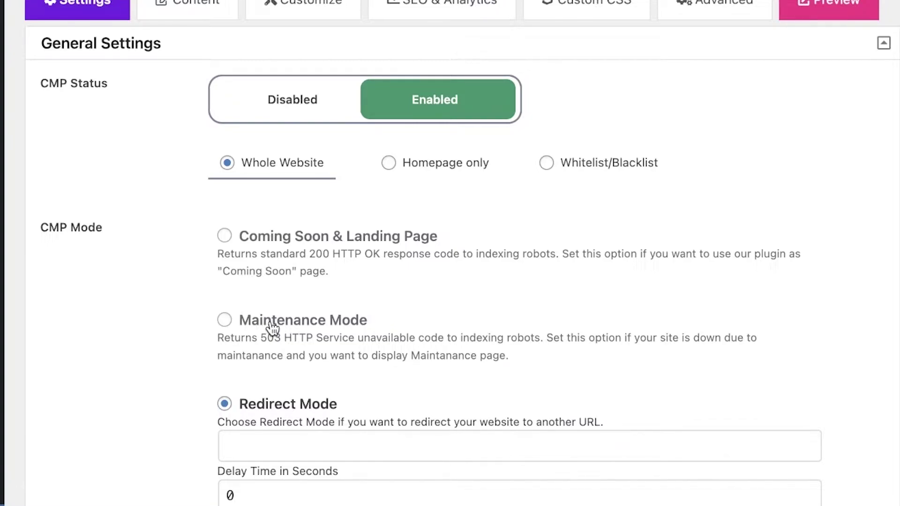
left_click(289, 259)
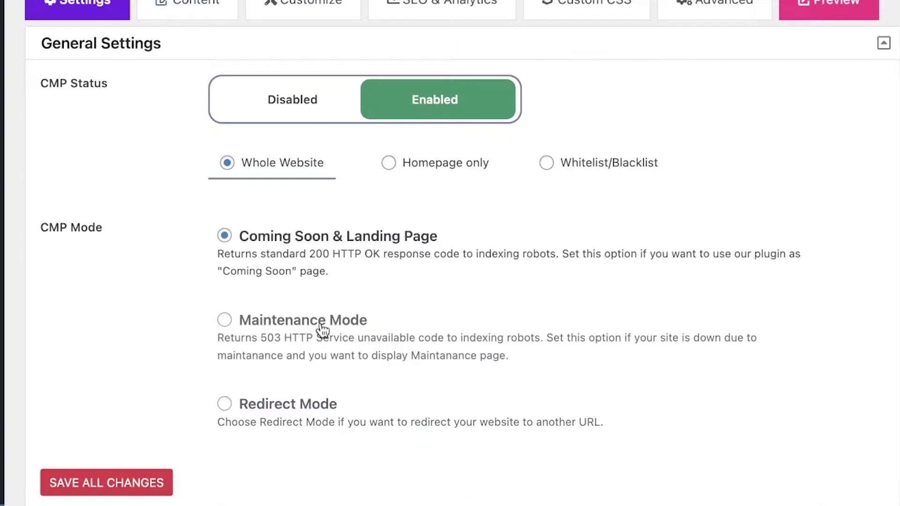
left_click(125, 493)
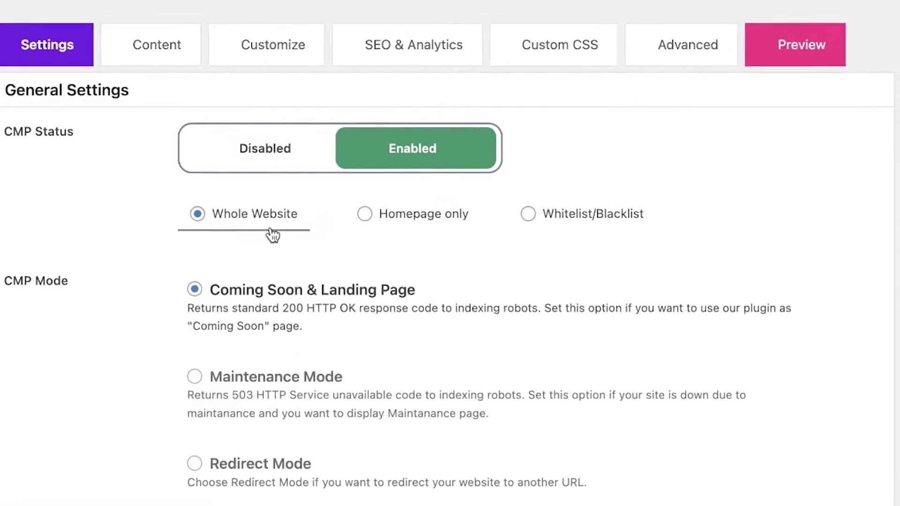
Preview the coming soon page and review the CMP content settings from the logo setup through the social media and footer sections
left_click(722, 80)
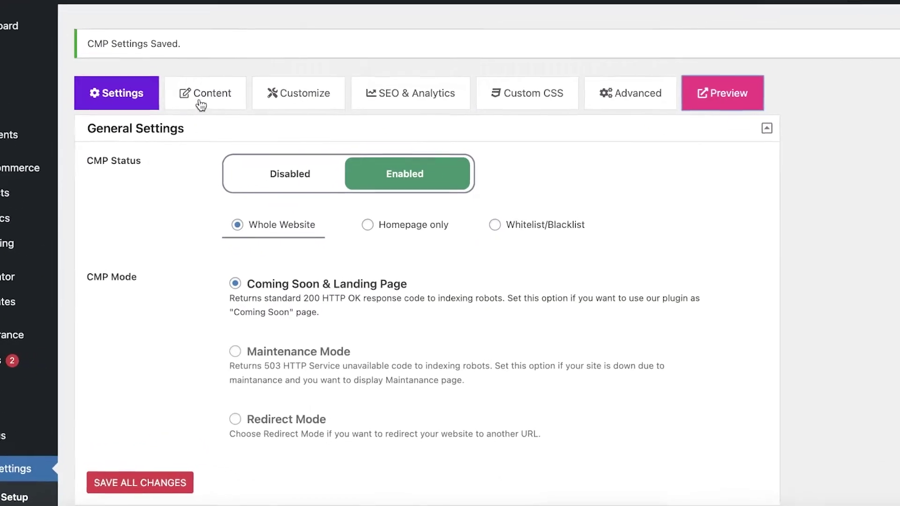
left_click(200, 101)
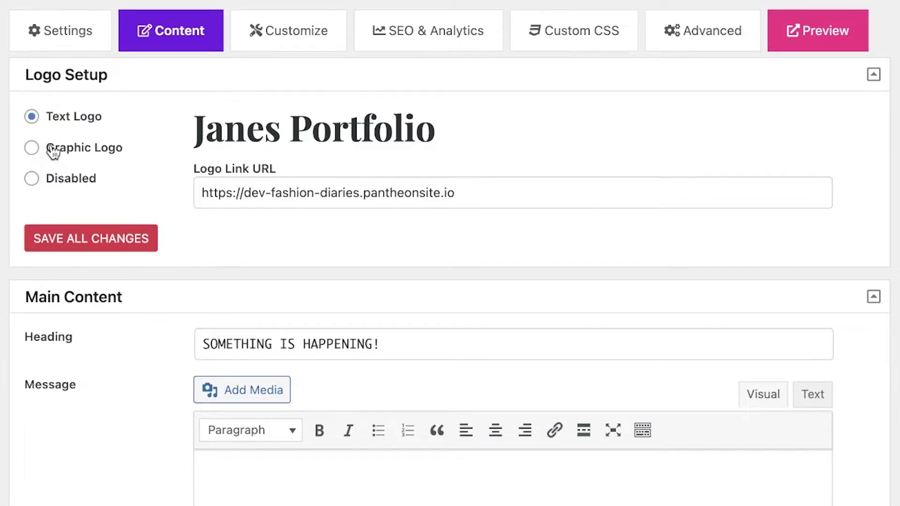
scroll(86, 201, "down", 5)
scroll(490, 227, "down", 15)
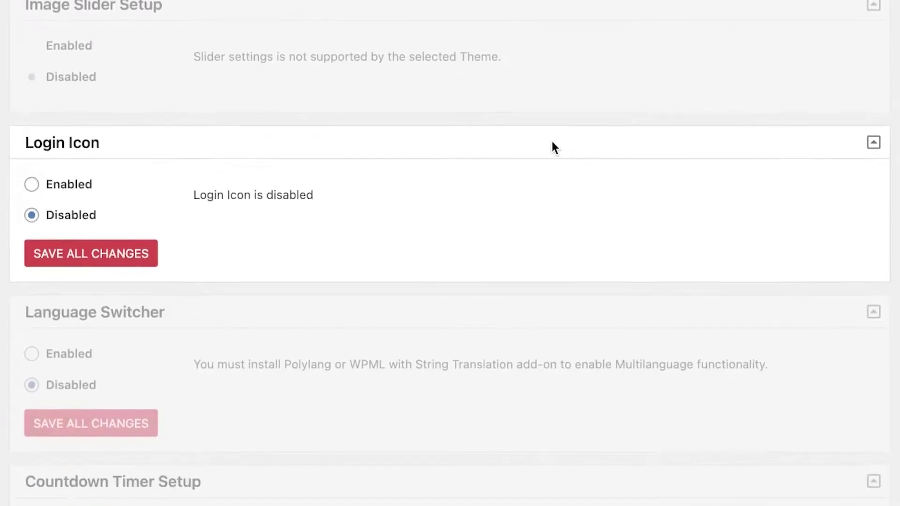
scroll(126, 125, "down", 14)
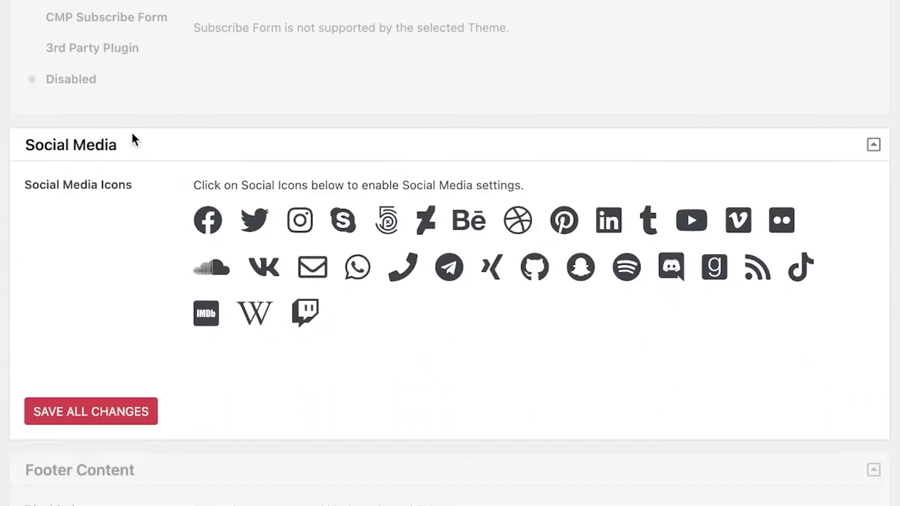
scroll(133, 136, "down", 8)
scroll(134, 127, "up", 20)
scroll(138, 129, "up", 1)
Switch the logo to Graphic Logo and insert the portrait image of the smiling woman in a grey turtleneck from the media library
triple_click(315, 136)
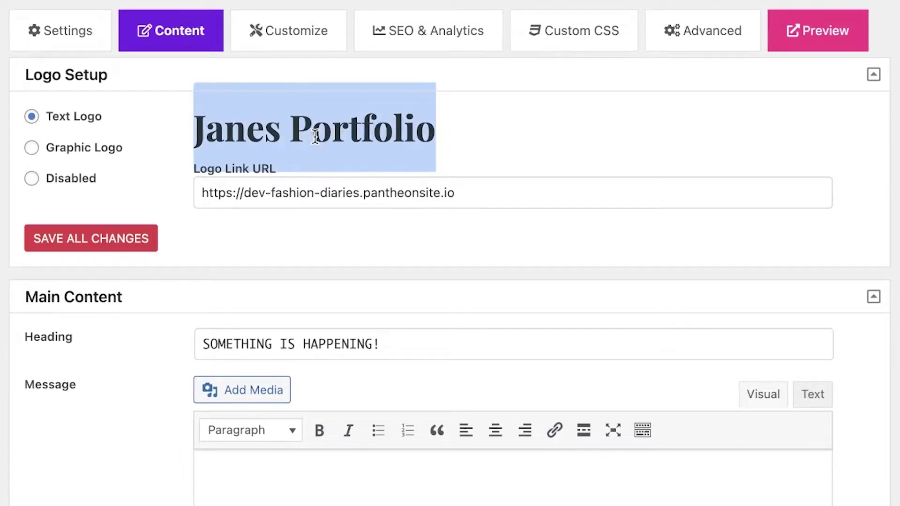
left_click(95, 150)
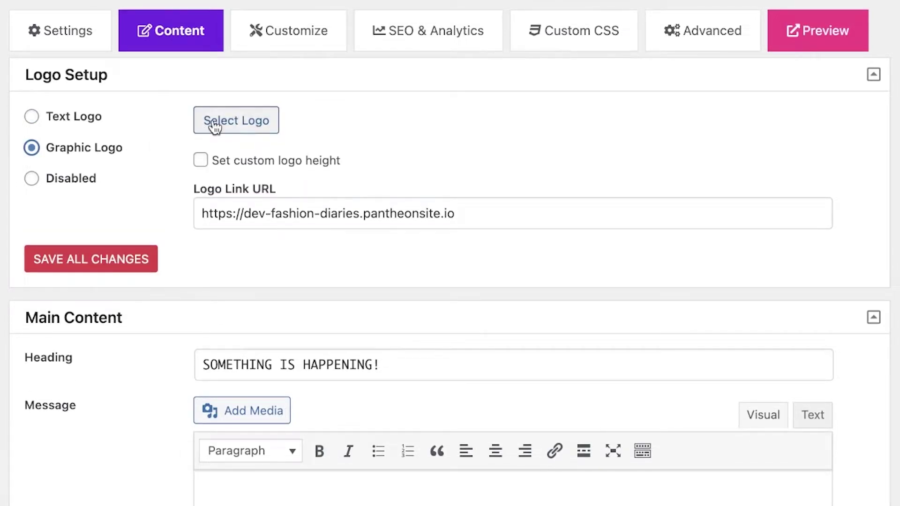
left_click(249, 120)
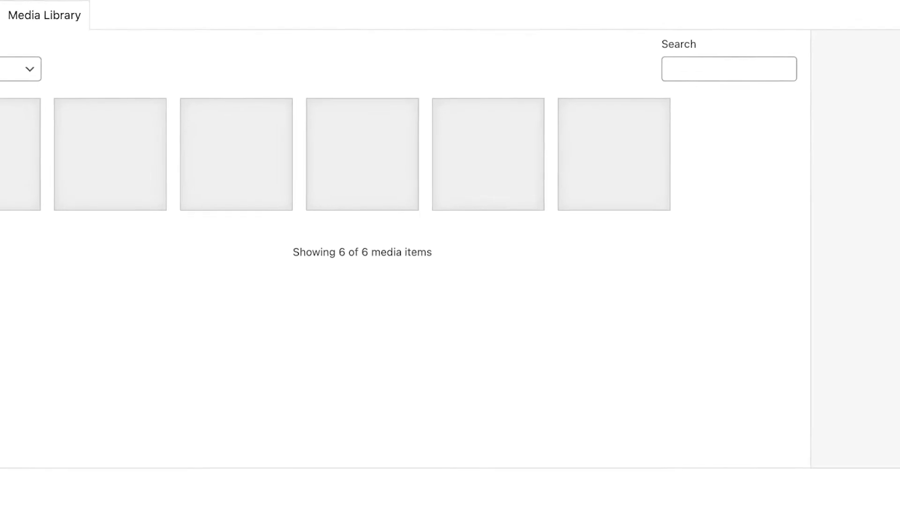
left_click(130, 171)
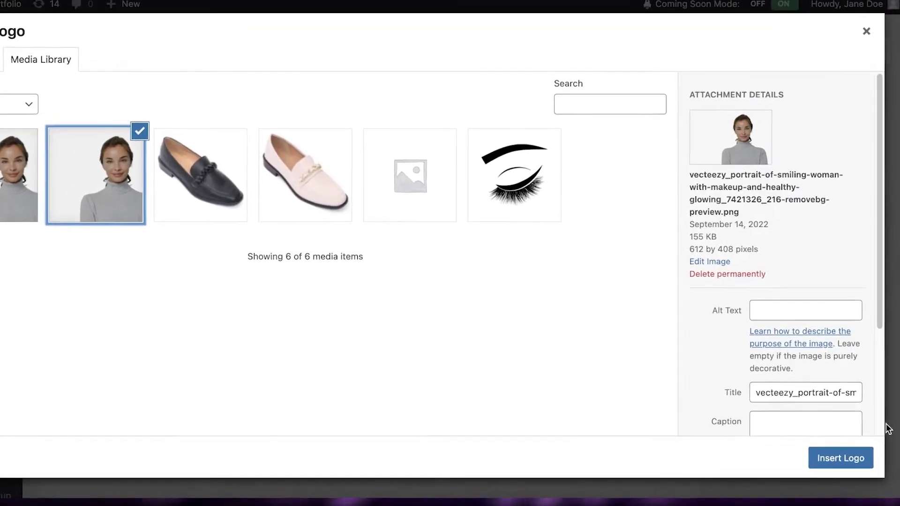
left_click(857, 458)
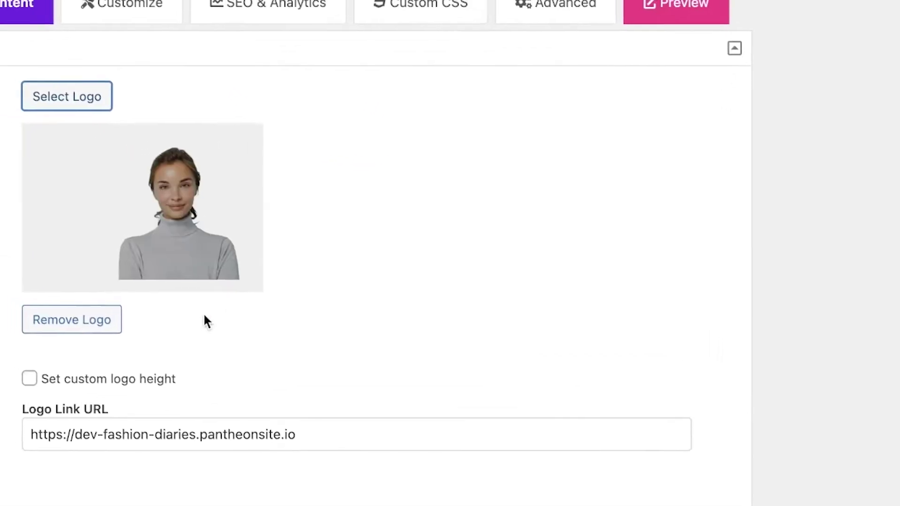
scroll(80, 197, "down", 10)
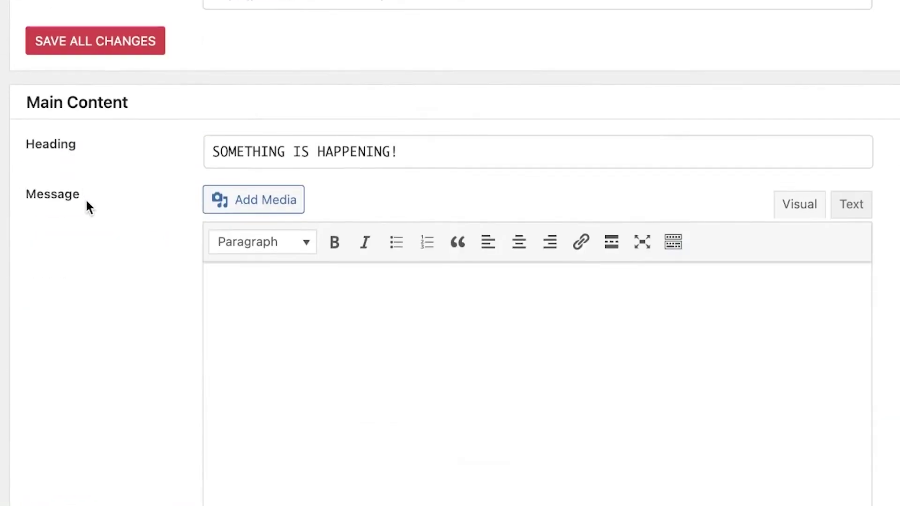
Set the main content heading to "We are working for your best experience!" and the message to "Come back soon!"
triple_click(381, 161)
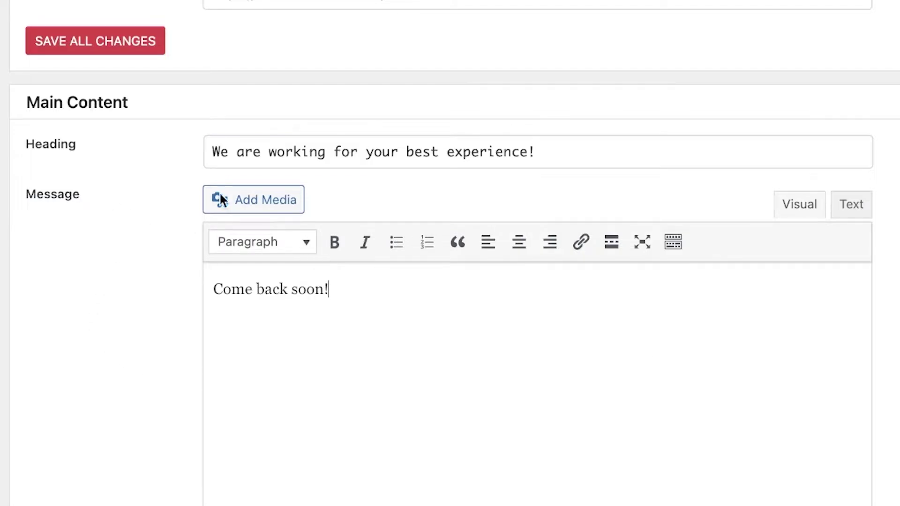
scroll(302, 231, "down", 2)
scroll(295, 299, "down", 2)
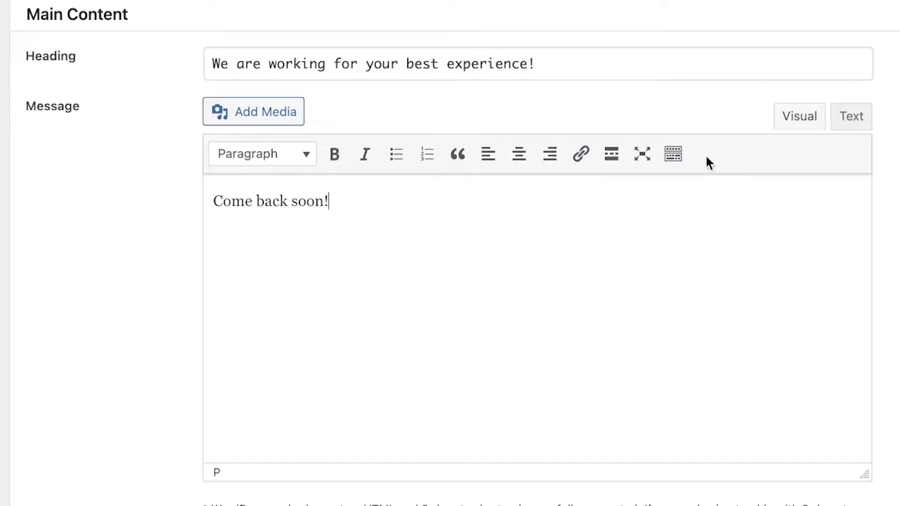
Try the Custom Images, Unsplash library, Video, Graphic Pattern and Solid Color options for the graphic background
scroll(691, 164, "down", 10)
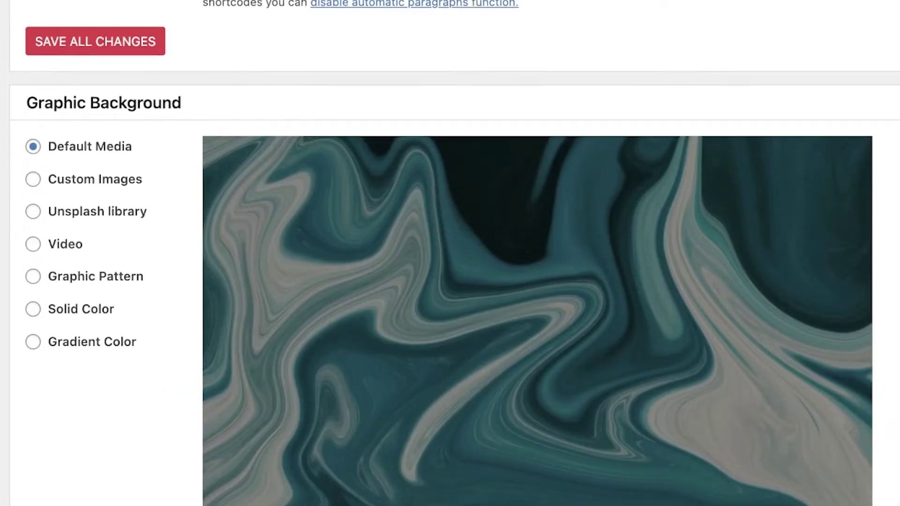
left_click(91, 188)
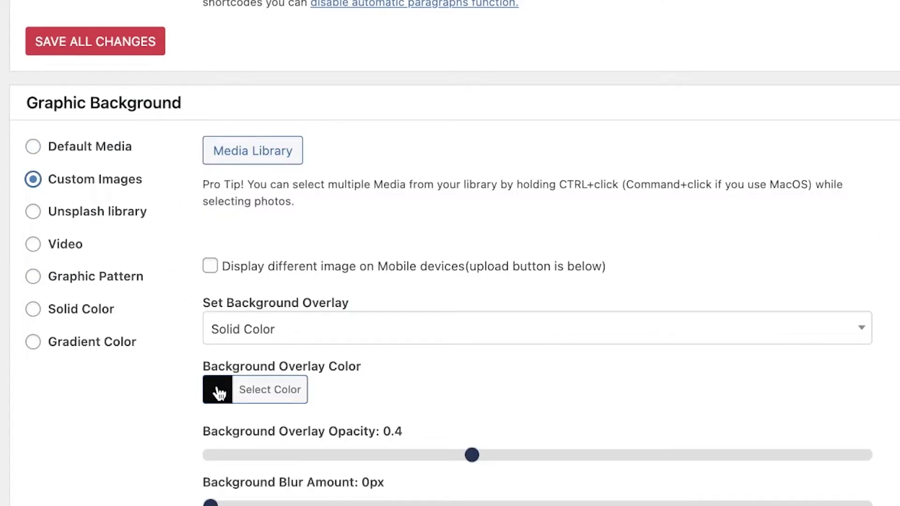
left_click(110, 209)
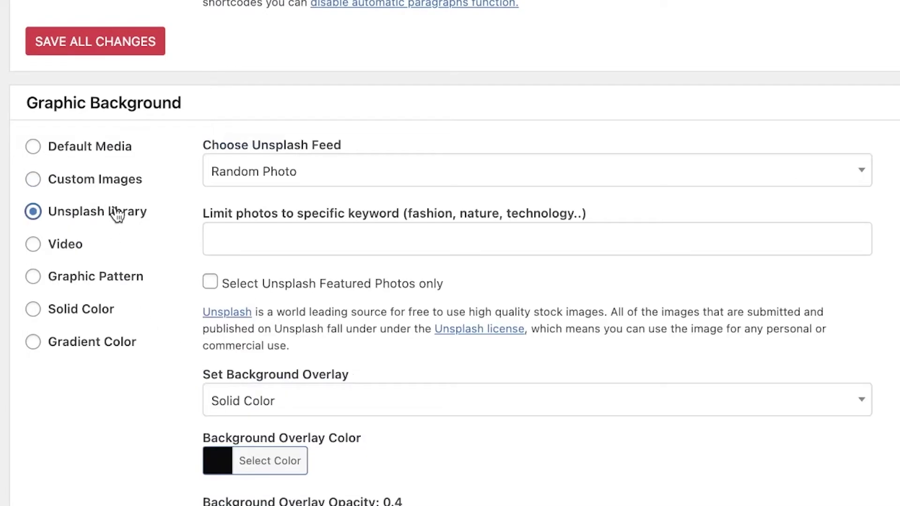
left_click(80, 250)
scroll(269, 183, "down", 1)
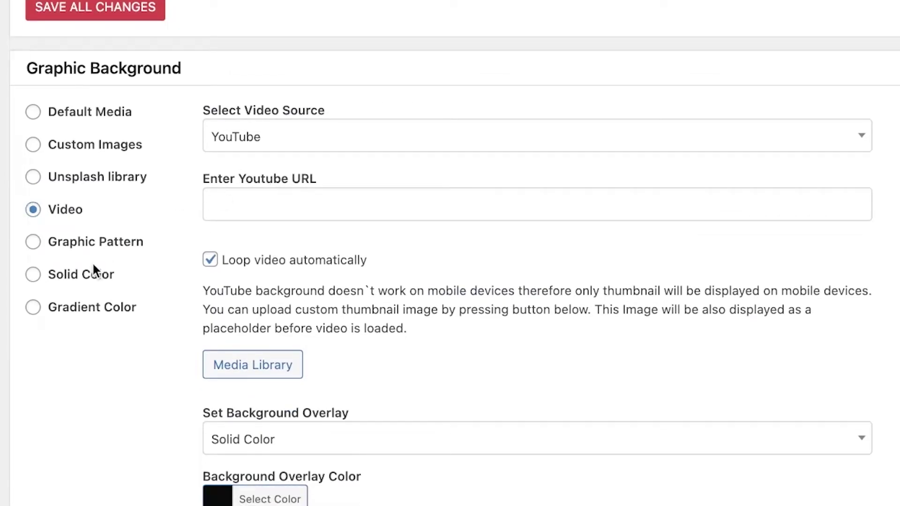
left_click(96, 242)
left_click(271, 126)
left_click(35, 263)
left_click(34, 276)
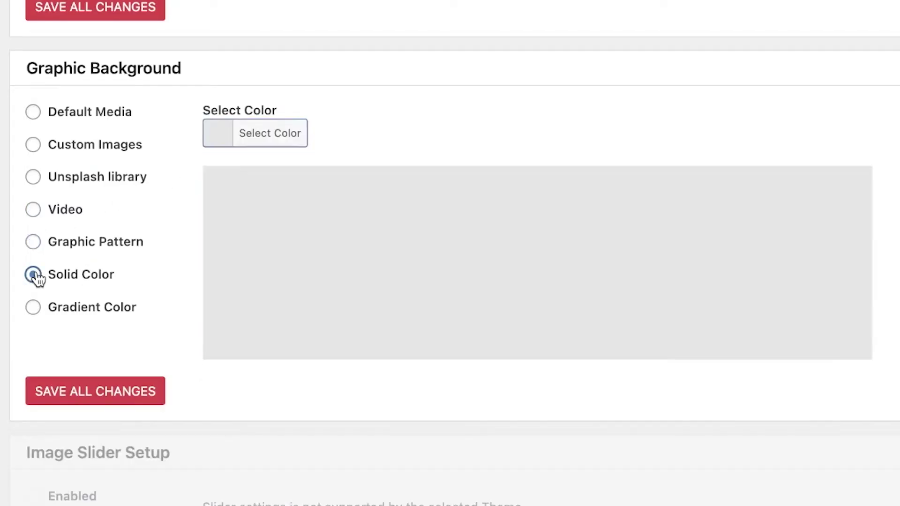
Set the graphic background to Gradient Color with a pink-to-gold gradient and save all changes
left_click(34, 307)
left_click(294, 146)
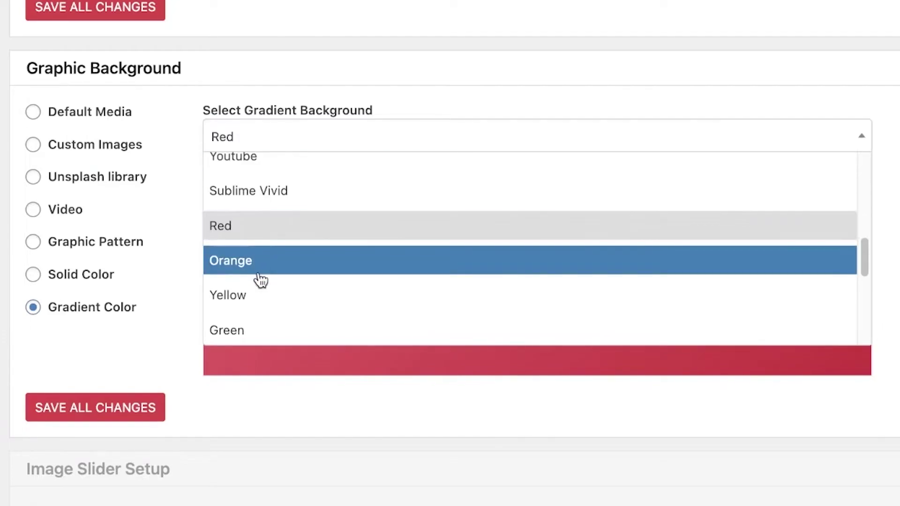
scroll(261, 253, "up", 5)
left_click(261, 202)
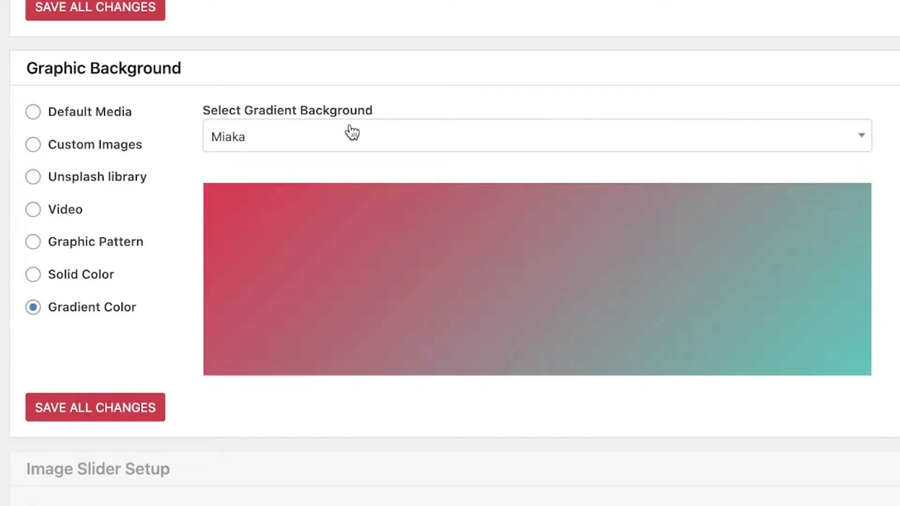
left_click(353, 131)
scroll(333, 173, "up", 10)
scroll(262, 239, "down", 7)
left_click(262, 239)
scroll(302, 267, "down", 5)
scroll(276, 187, "down", 3)
scroll(156, 446, "down", 5)
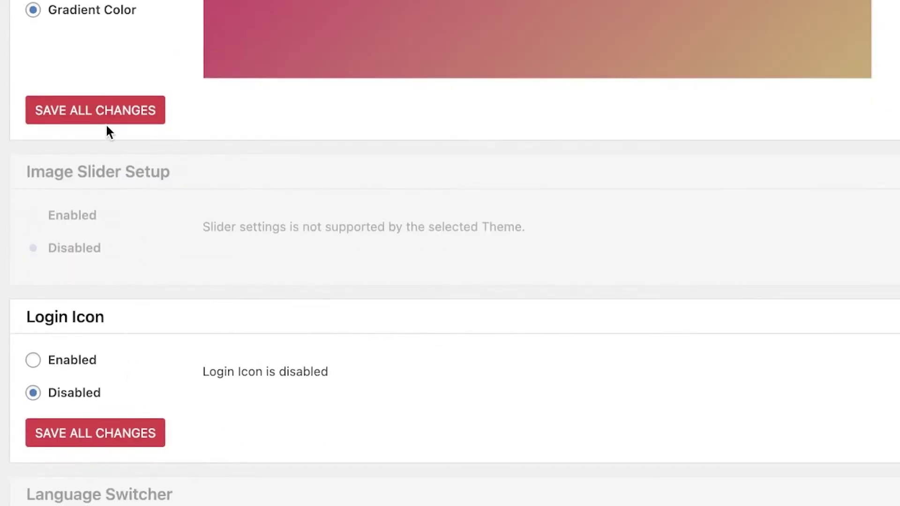
left_click(111, 114)
Reopen the CMP content settings and review the sections from the logo setup through the login icon, subscribe form and social media
scroll(108, 136, "up", 6)
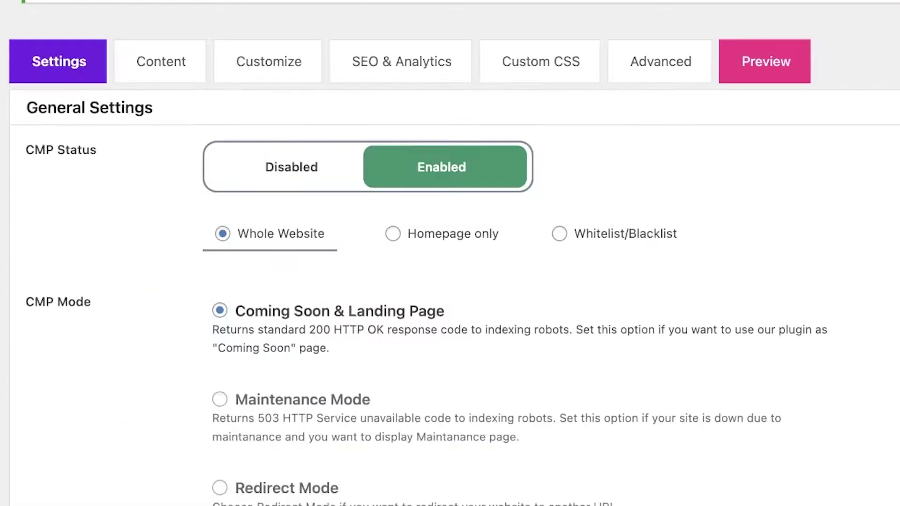
scroll(307, 217, "down", 20)
scroll(254, 198, "up", 20)
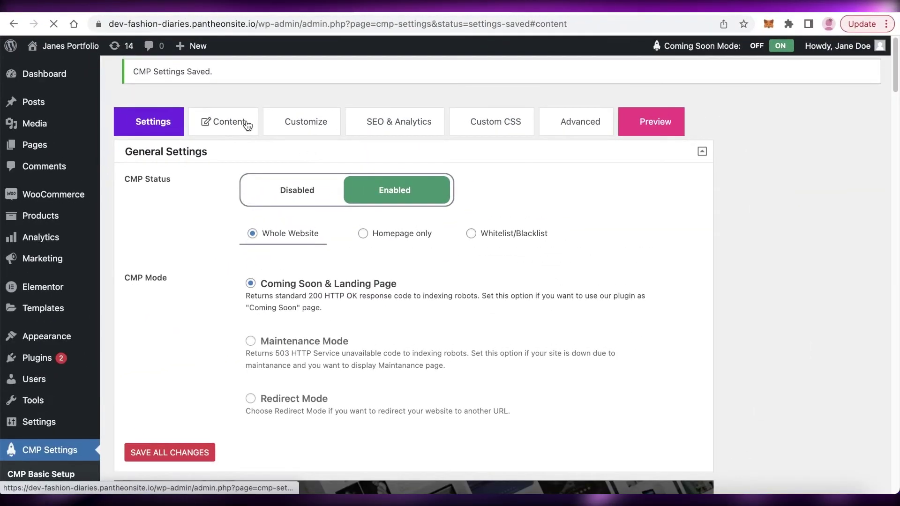
left_click(247, 125)
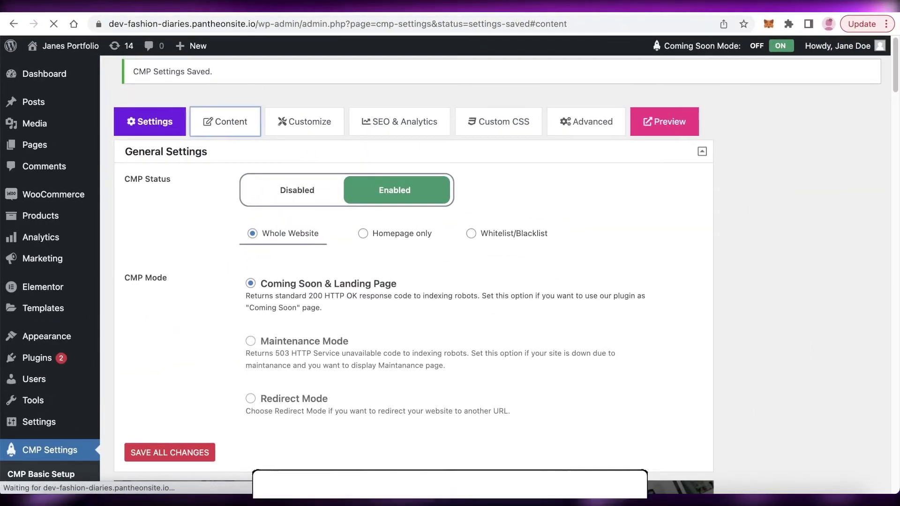
scroll(389, 174, "down", 5)
scroll(261, 215, "down", 10)
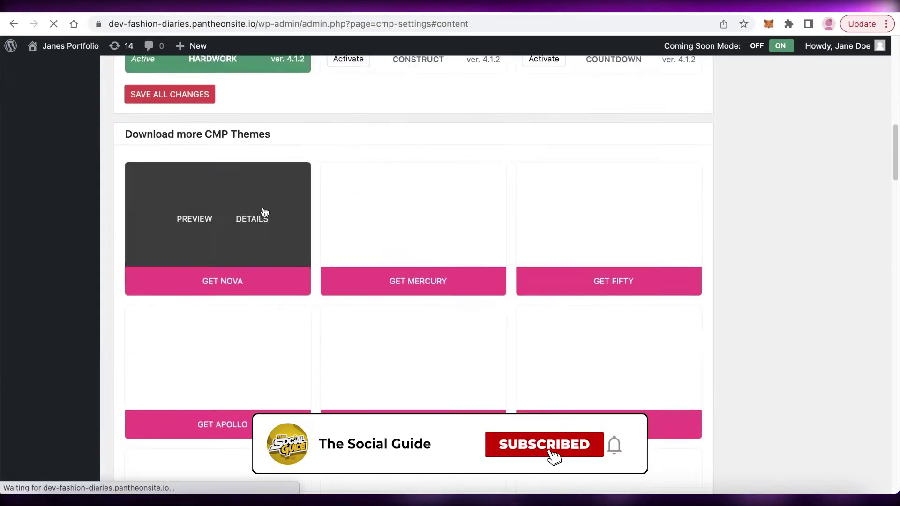
scroll(263, 211, "up", 12)
scroll(263, 211, "down", 12)
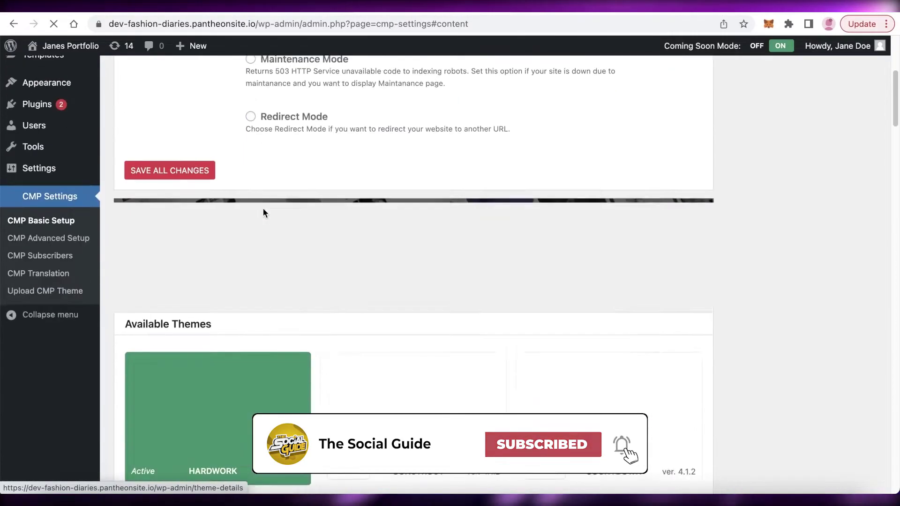
scroll(249, 217, "up", 4)
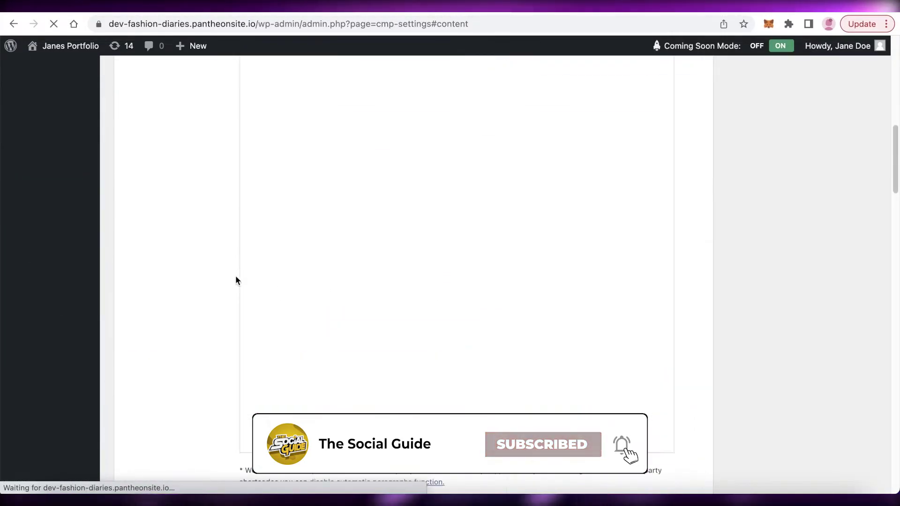
scroll(674, 267, "down", 10)
scroll(675, 268, "down", 5)
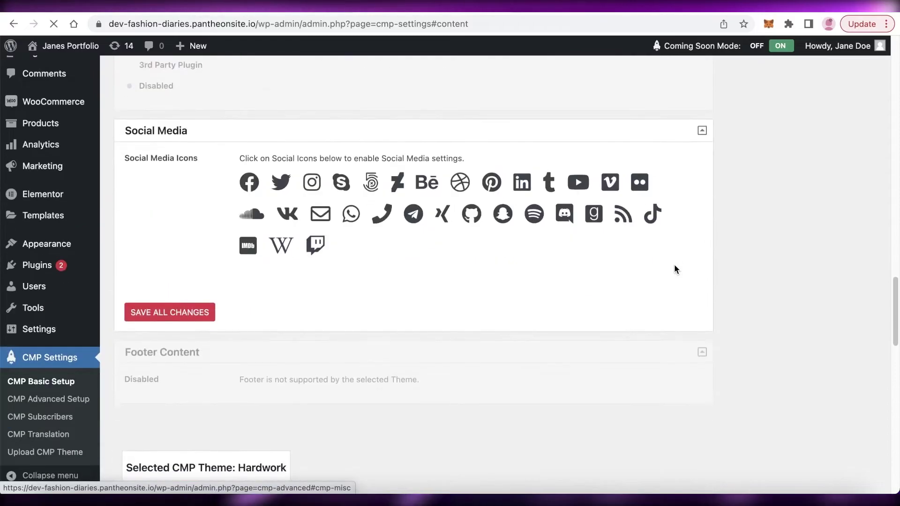
scroll(322, 282, "up", 8)
scroll(332, 234, "down", 12)
scroll(319, 220, "up", 5)
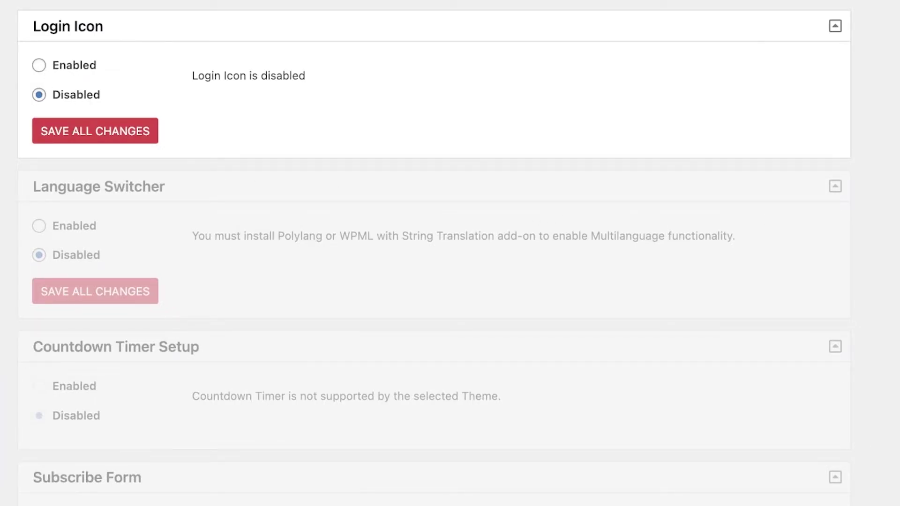
scroll(34, 234, "down", 10)
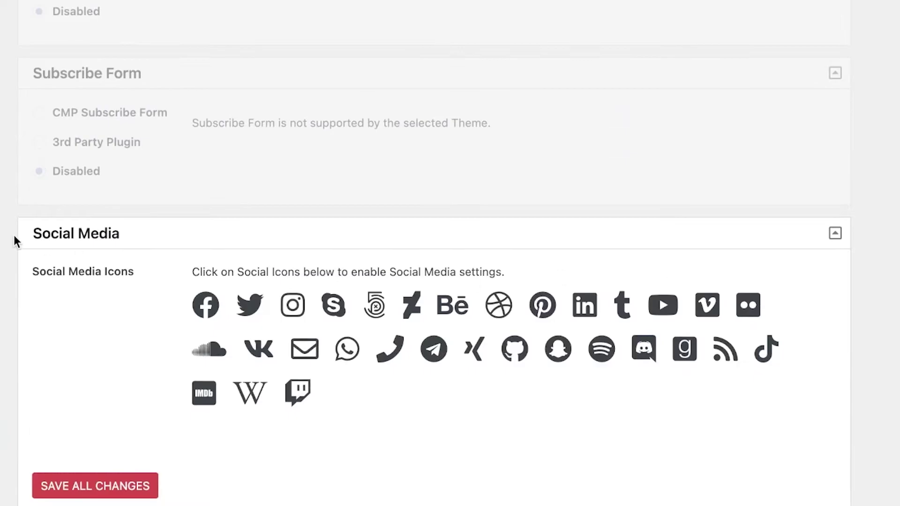
scroll(222, 199, "down", 15)
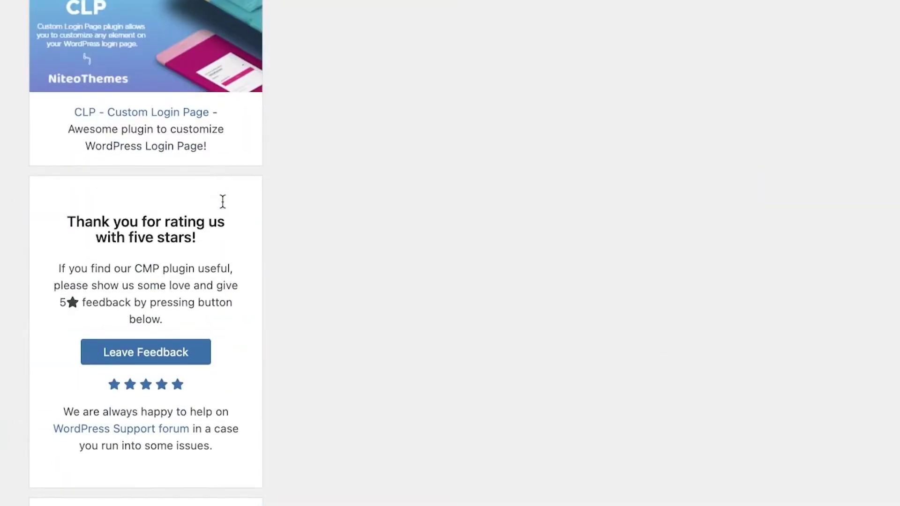
scroll(639, 198, "up", 20)
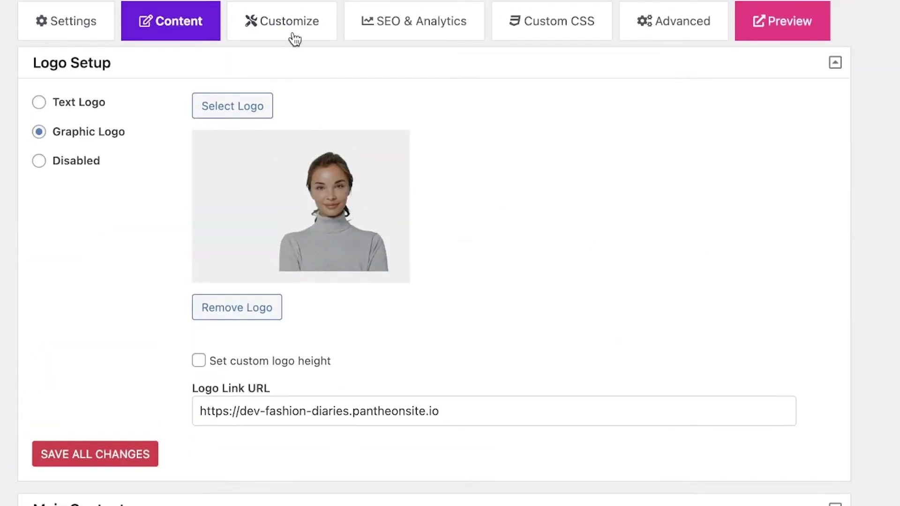
Examine the special effects, color and font customization options of the coming soon page
left_click(295, 39)
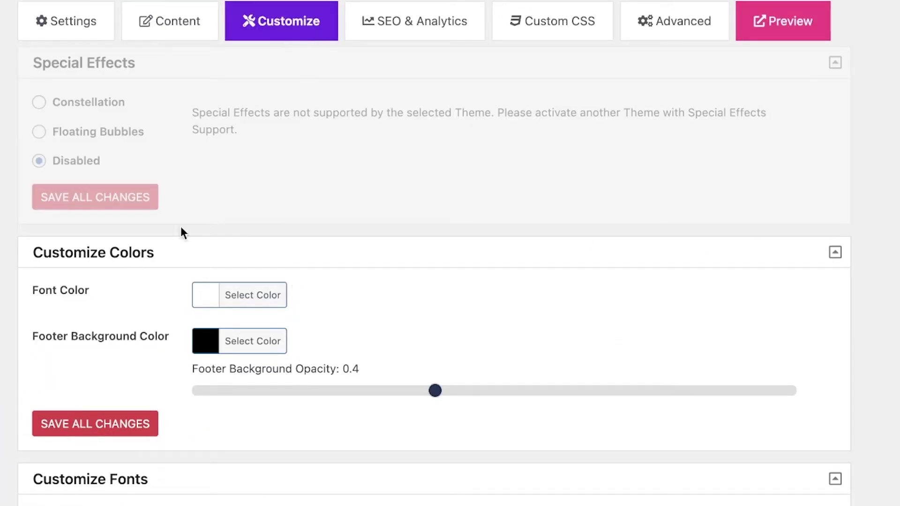
scroll(209, 314, "down", 2)
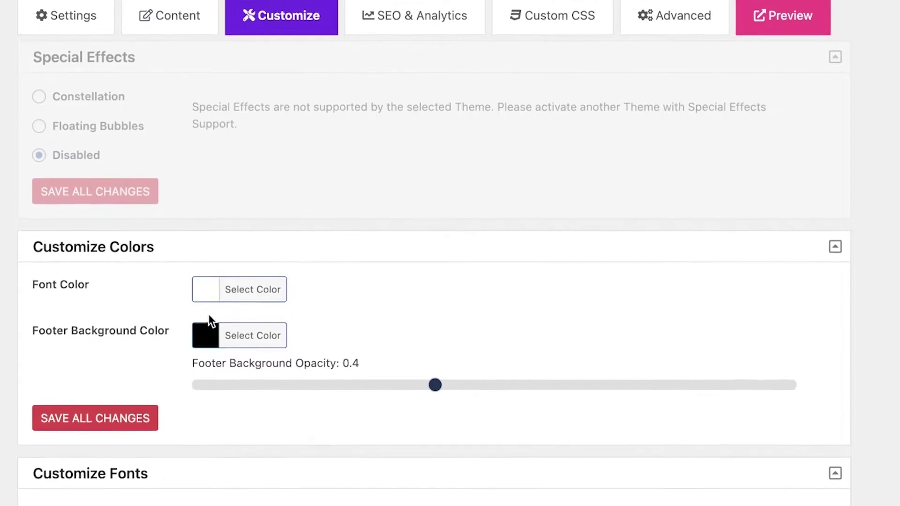
scroll(206, 313, "down", 18)
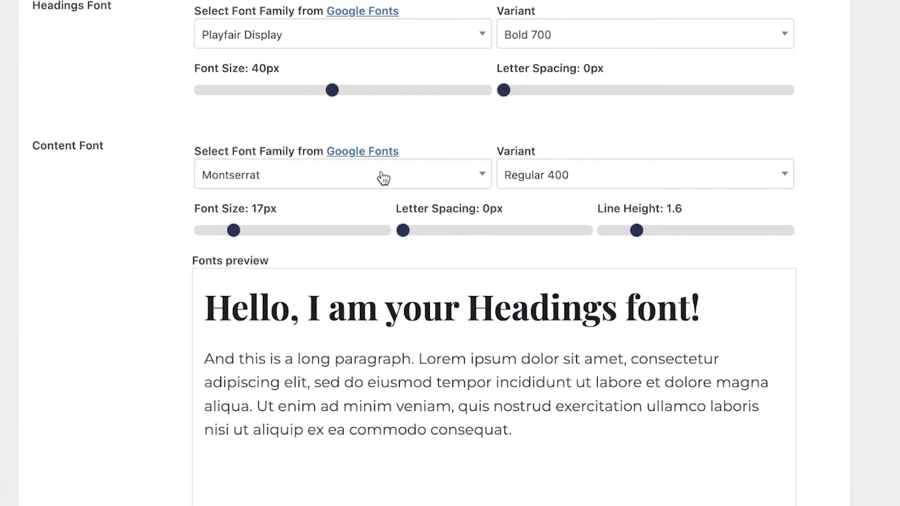
scroll(442, 44, "up", 14)
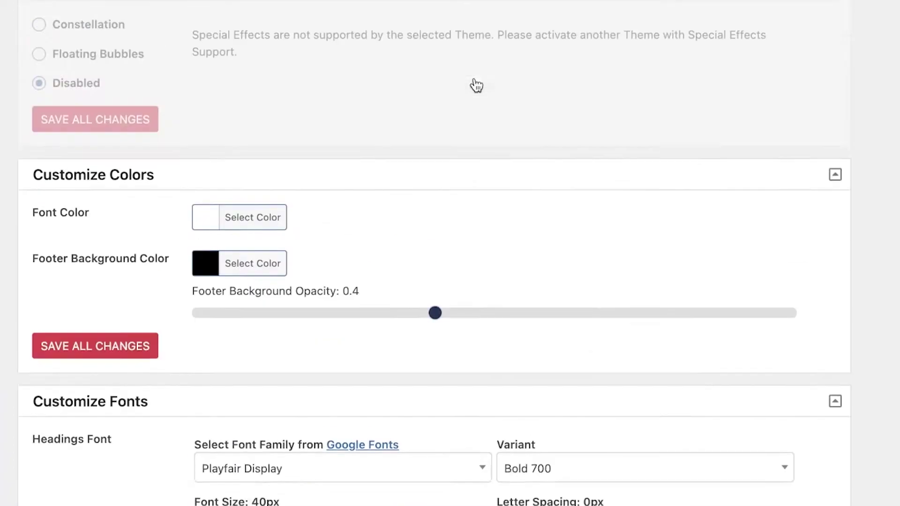
In the SEO settings, discourage search engines from indexing the CMP page
left_click(383, 29)
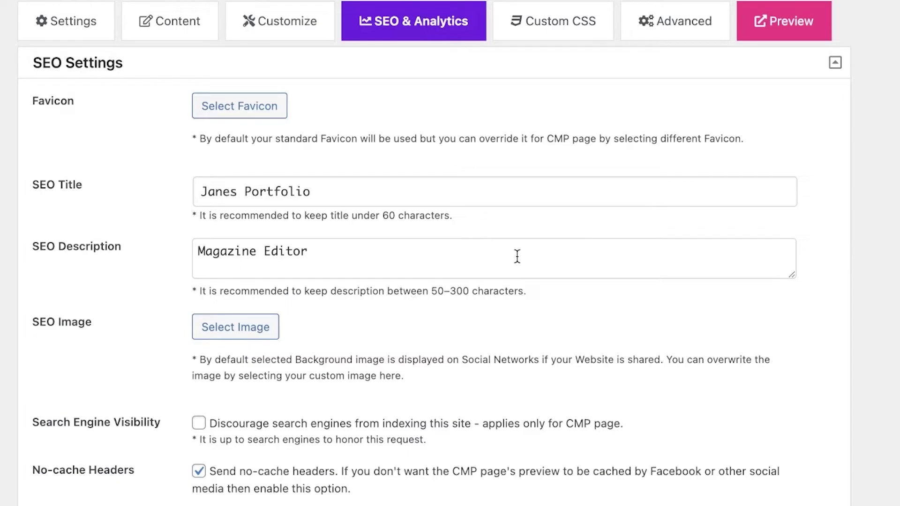
scroll(512, 266, "down", 2)
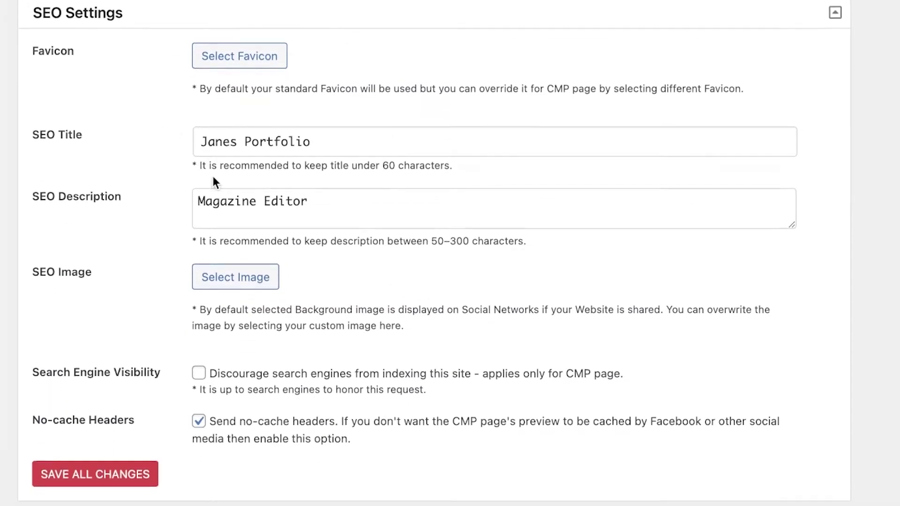
scroll(334, 166, "down", 10)
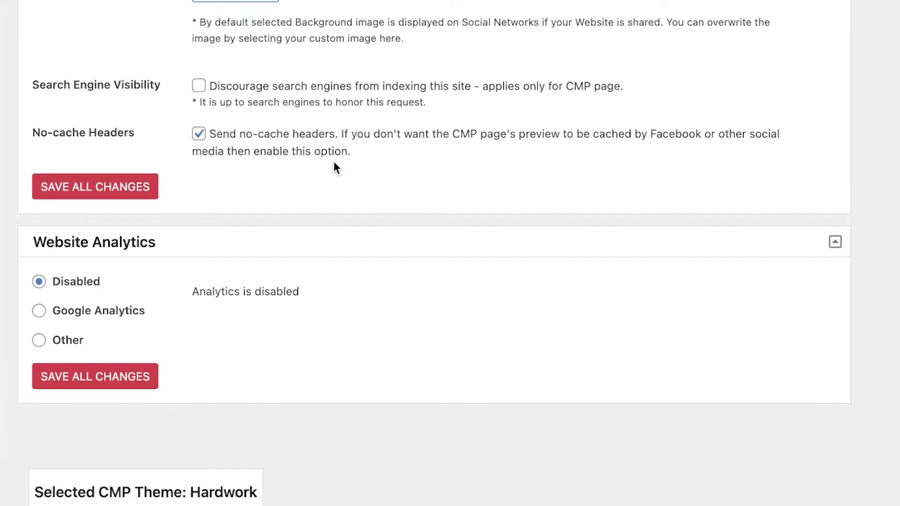
scroll(189, 109, "up", 1)
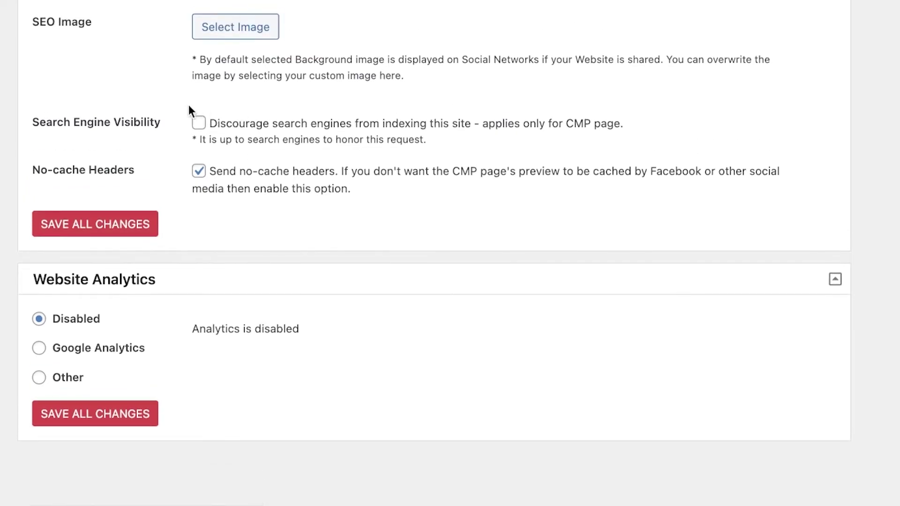
left_click(232, 128)
scroll(453, 157, "up", 5)
scroll(474, 183, "down", 3)
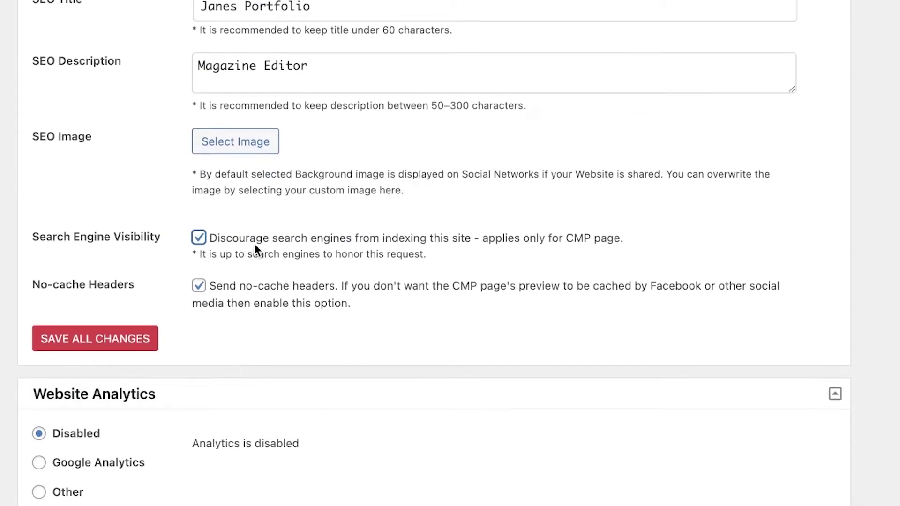
Try Google Analytics as the website analytics option and set it back to Disabled
scroll(297, 231, "down", 4)
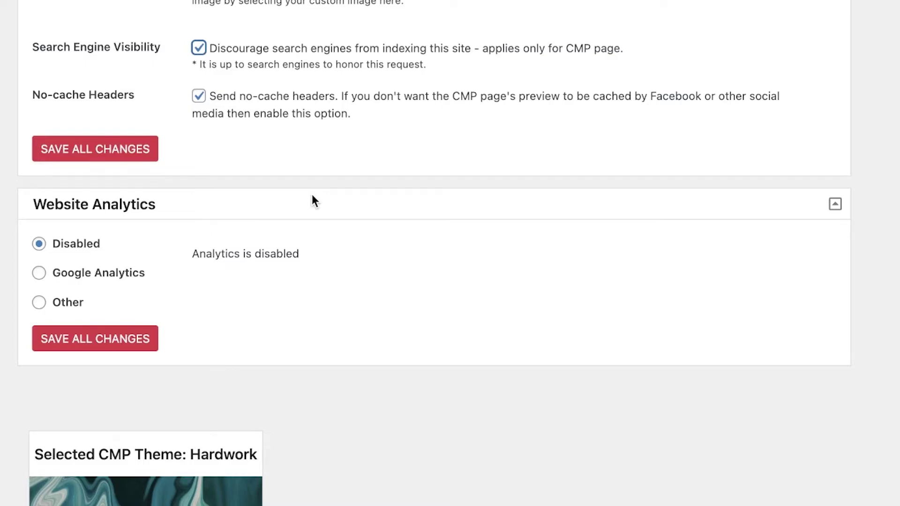
left_click(78, 278)
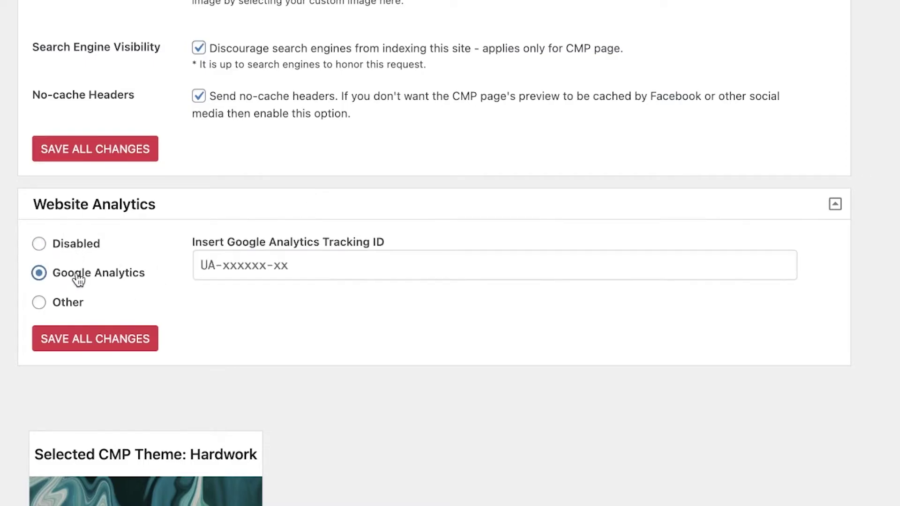
left_click(70, 247)
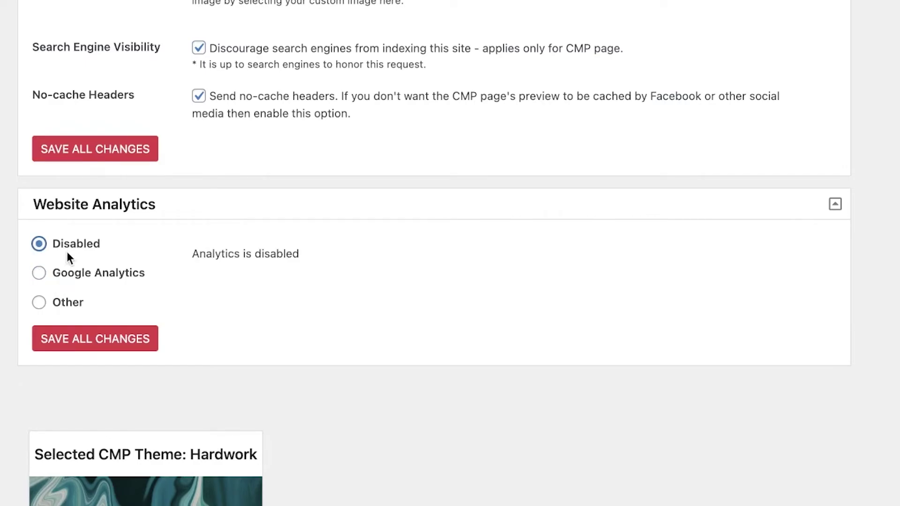
scroll(291, 235, "up", 8)
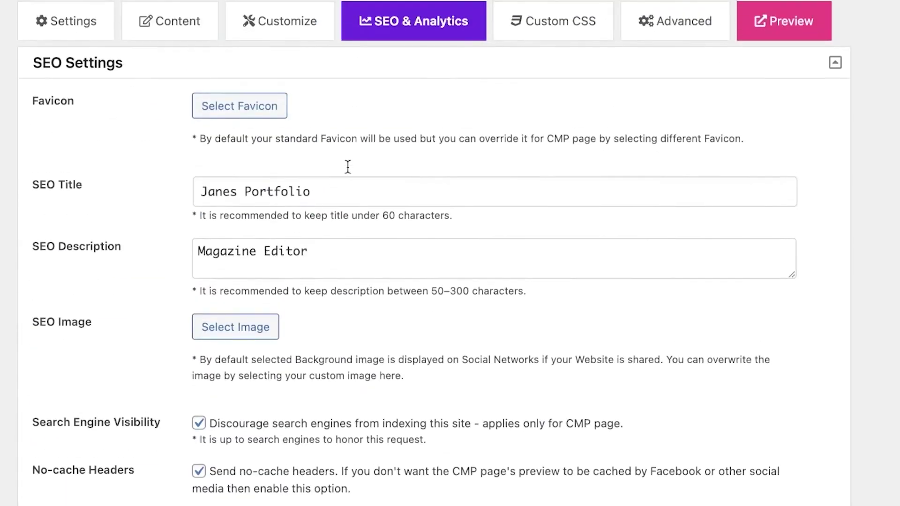
scroll(422, 126, "down", 10)
scroll(438, 131, "up", 10)
scroll(620, 113, "up", 1)
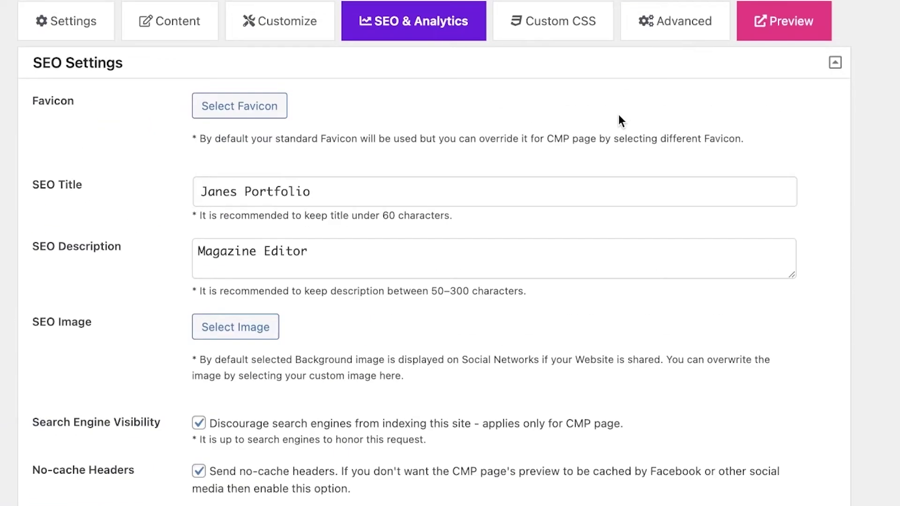
In the advanced bypass settings, allow the Editor user role to bypass the CMP landing page and save all changes
left_click(651, 29)
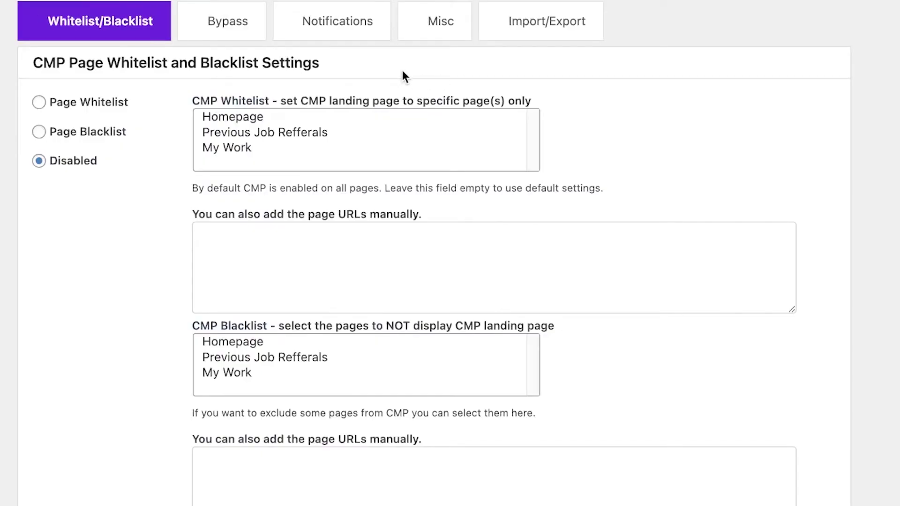
scroll(102, 76, "down", 2)
scroll(142, 71, "up", 2)
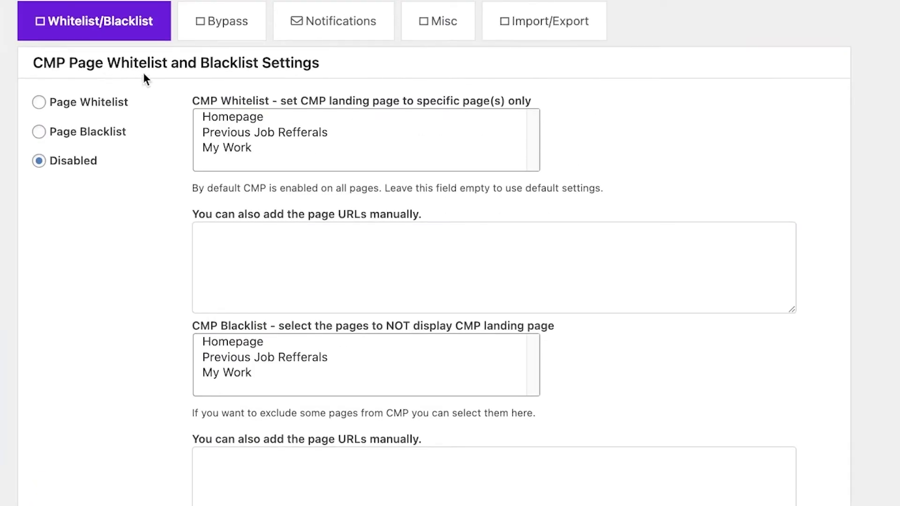
left_click(209, 32)
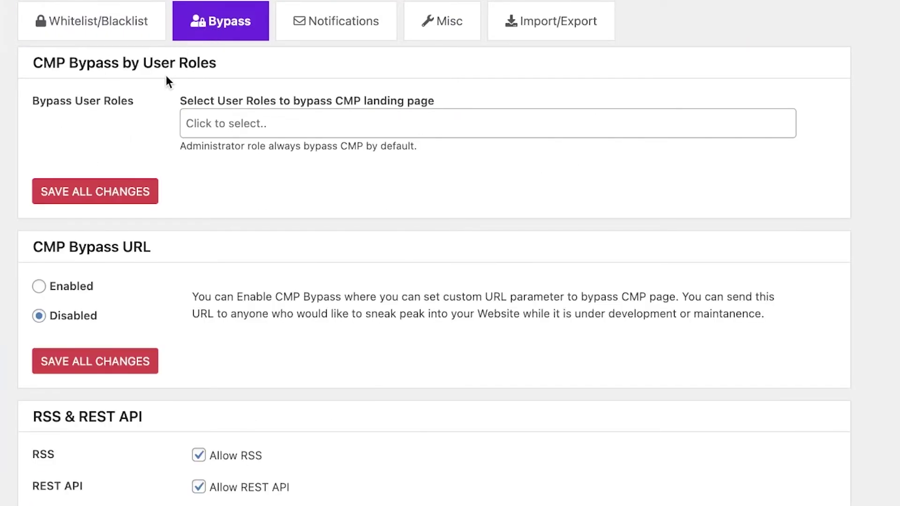
left_click(204, 123)
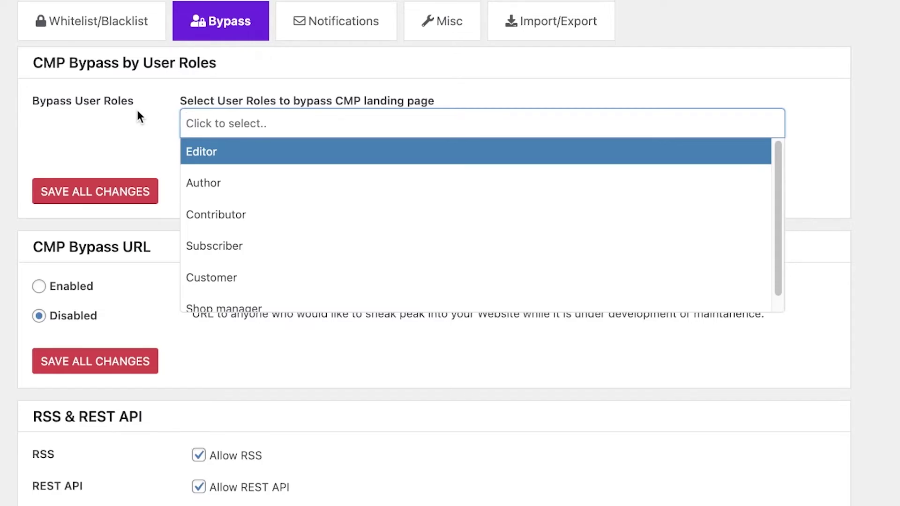
left_click(199, 156)
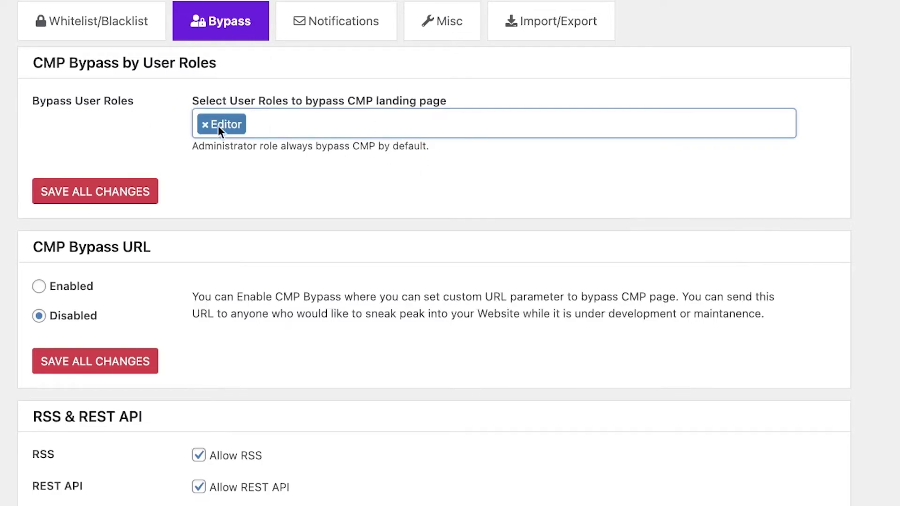
scroll(111, 209, "down", 7)
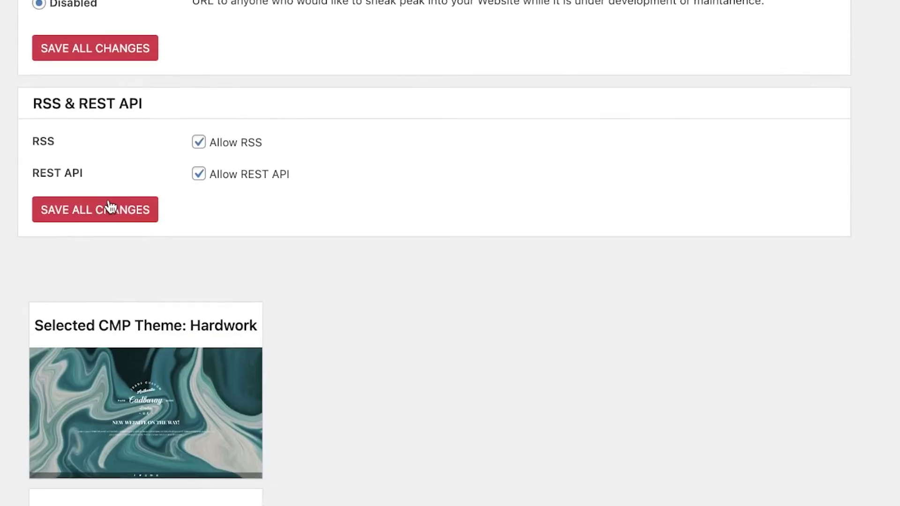
scroll(150, 165, "up", 6)
scroll(102, 108, "down", 1)
left_click(102, 108)
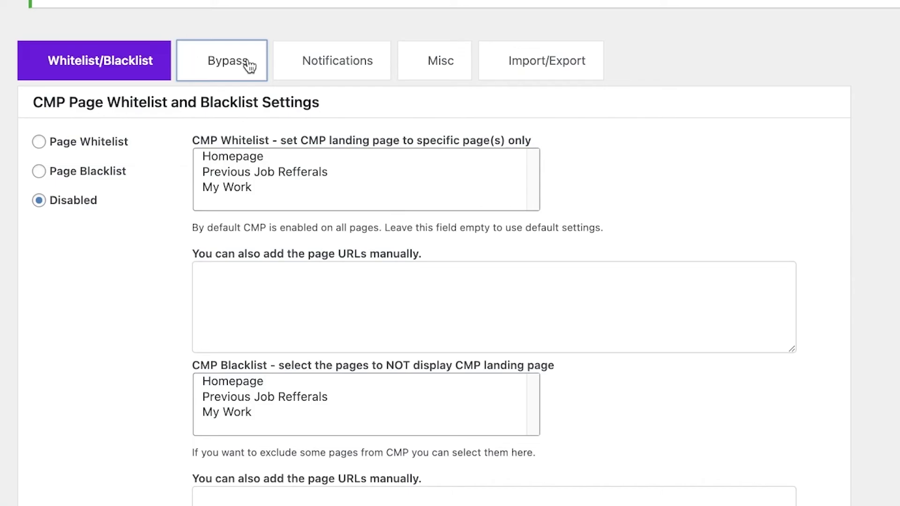
Return to the bypass settings and enable the CMP Bypass URL
left_click(248, 63)
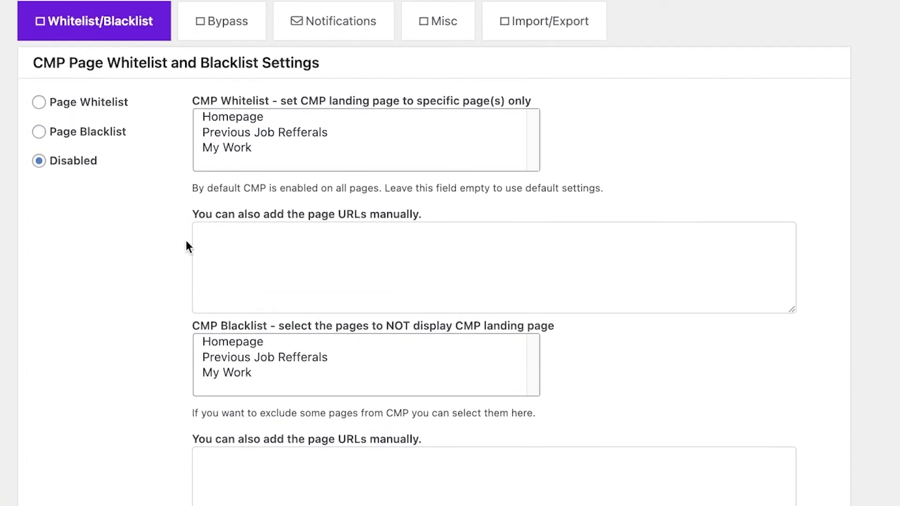
left_click(260, 29)
scroll(234, 104, "down", 4)
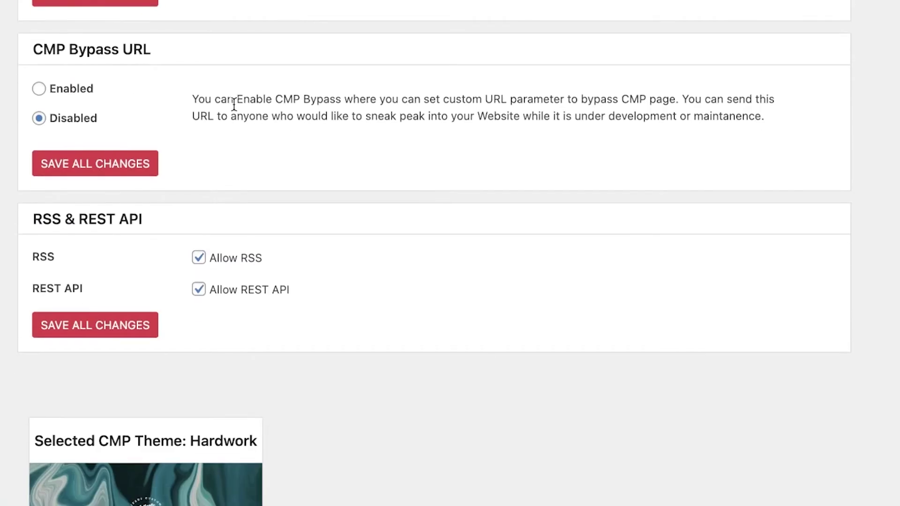
left_click(39, 89)
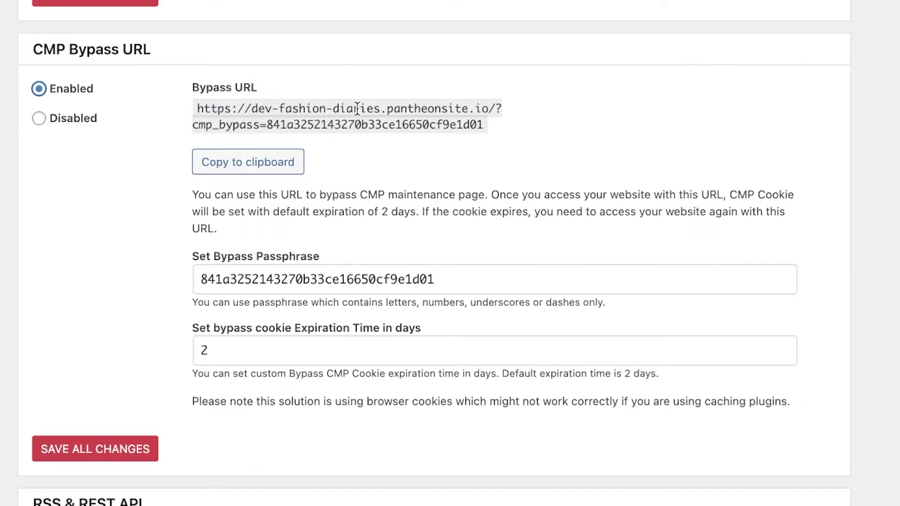
Switch to the coming soon page preview and reload it to check the customized page
scroll(361, 111, "up", 4)
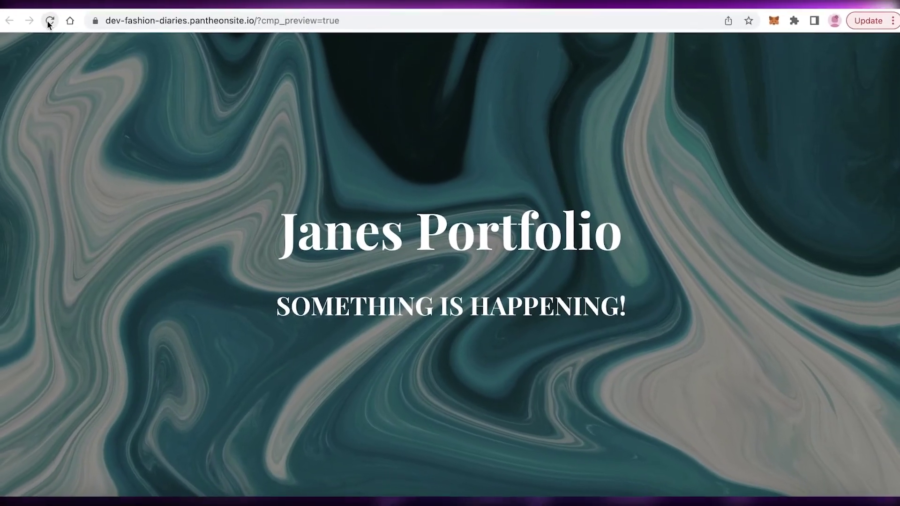
left_click(49, 22)
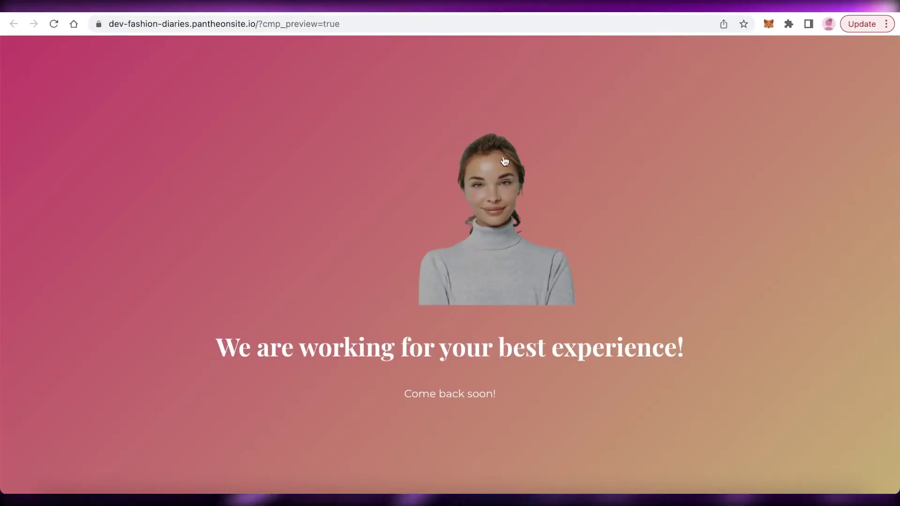